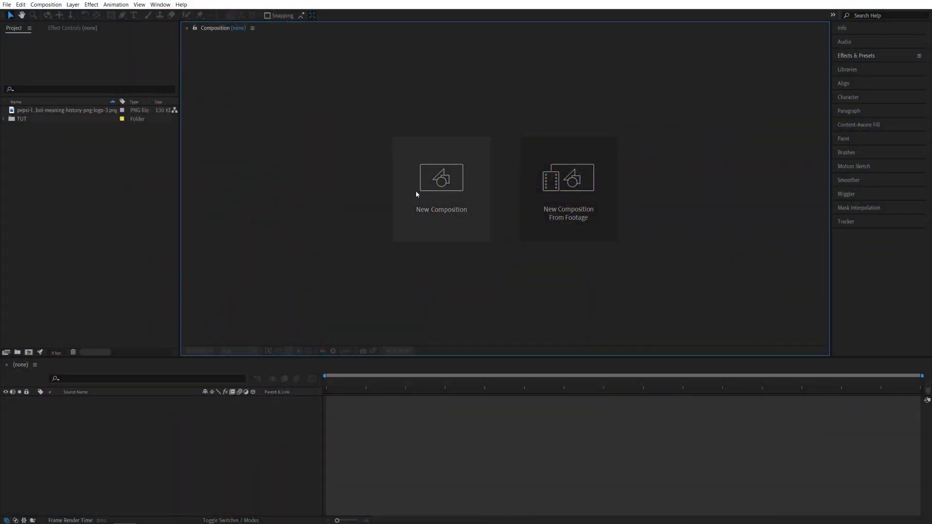
Step: Create a composition named Render with the Social Media Landscape HD 1920x1080 30 fps preset, 5 seconds long
left_click(416, 194)
type("Render")
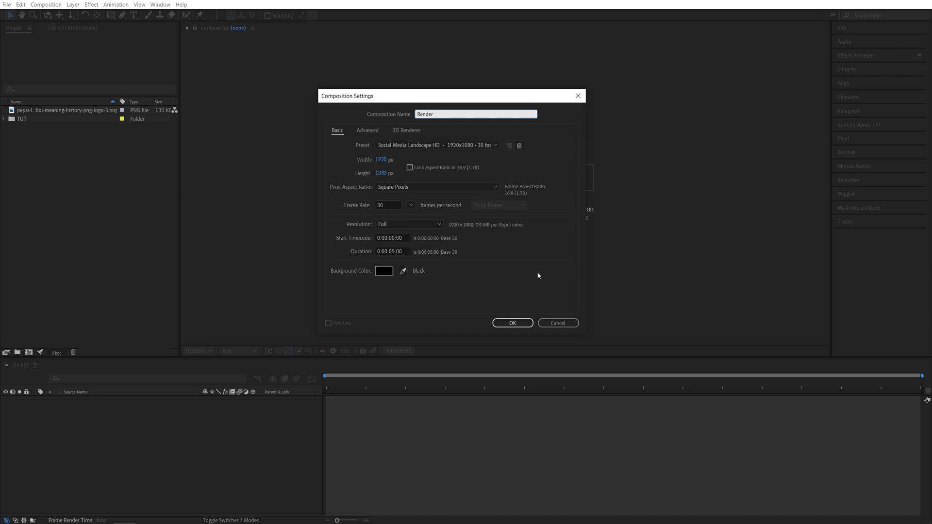
left_click(512, 322)
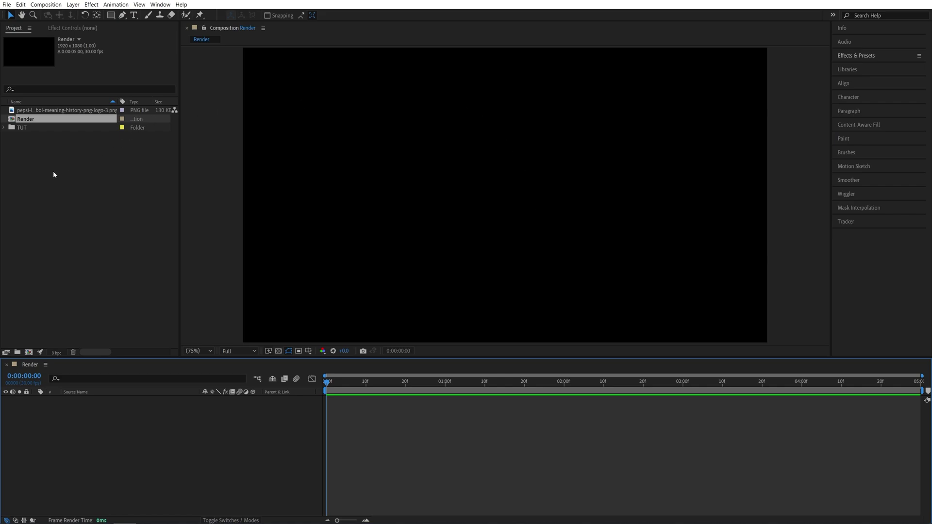
Step: Add the Pepsi logo PNG to the Render timeline and scale it to 30%
left_click_drag(57, 112, 209, 408)
key("s")
left_click(212, 408)
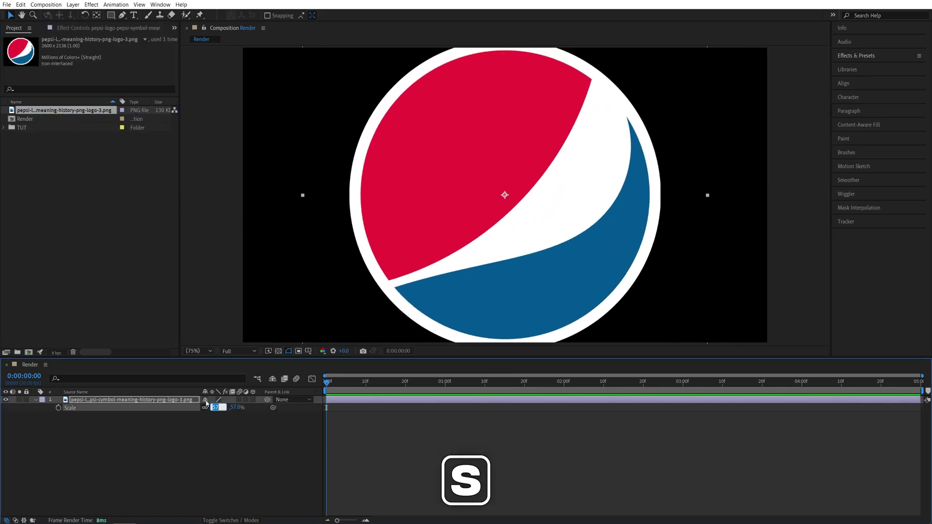
type("30")
key("Return")
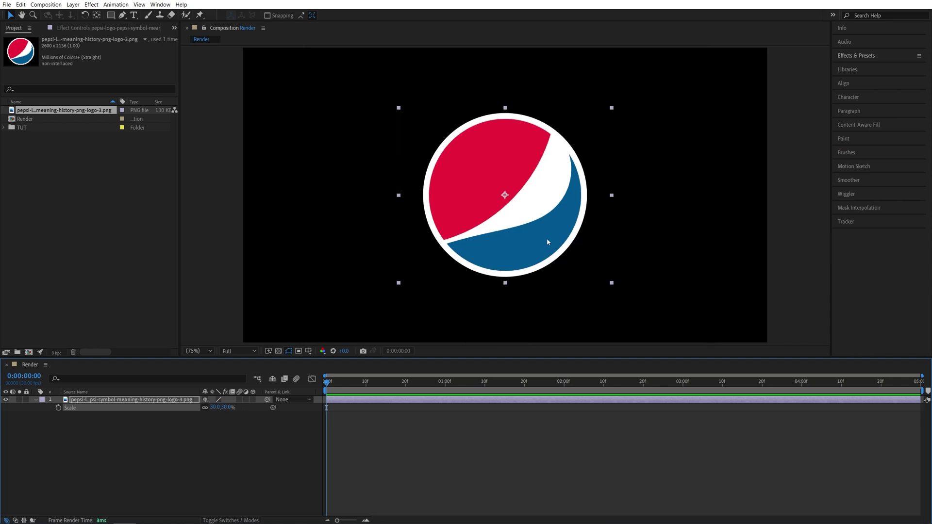
Step: Pre-compose the logo layer into a composition named Logo, moving all attributes
right_click(137, 402)
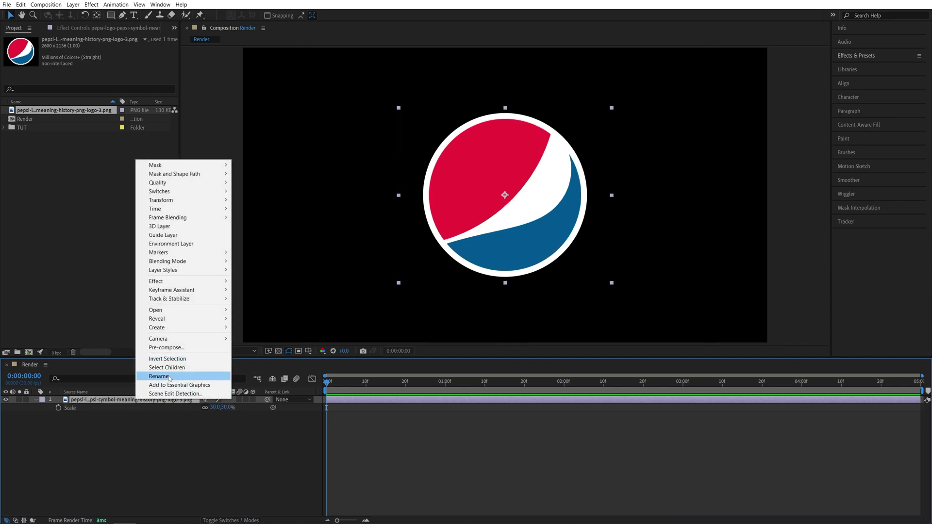
left_click(160, 346)
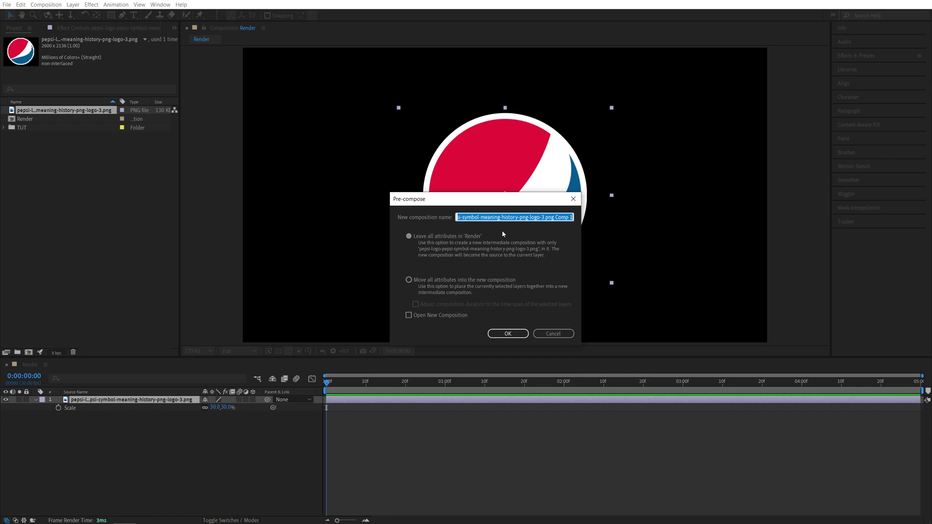
type("Logo")
left_click(409, 280)
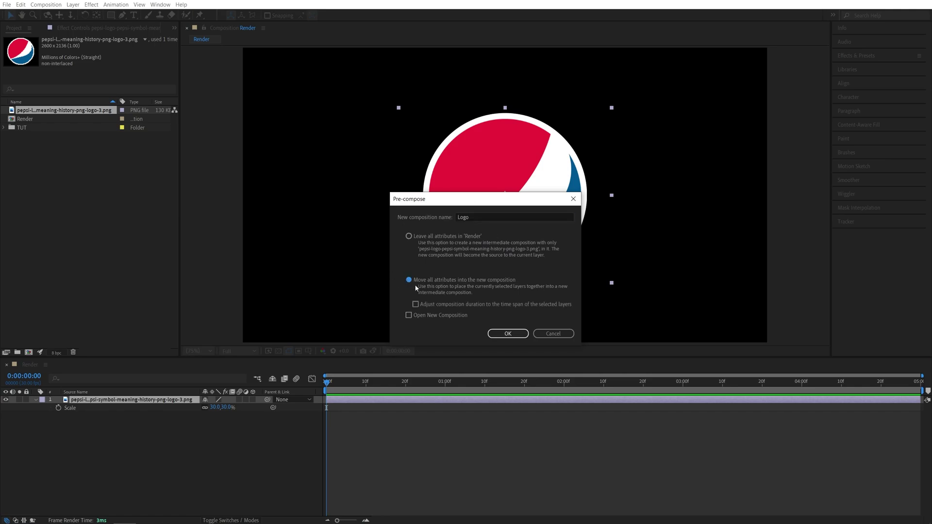
left_click(508, 334)
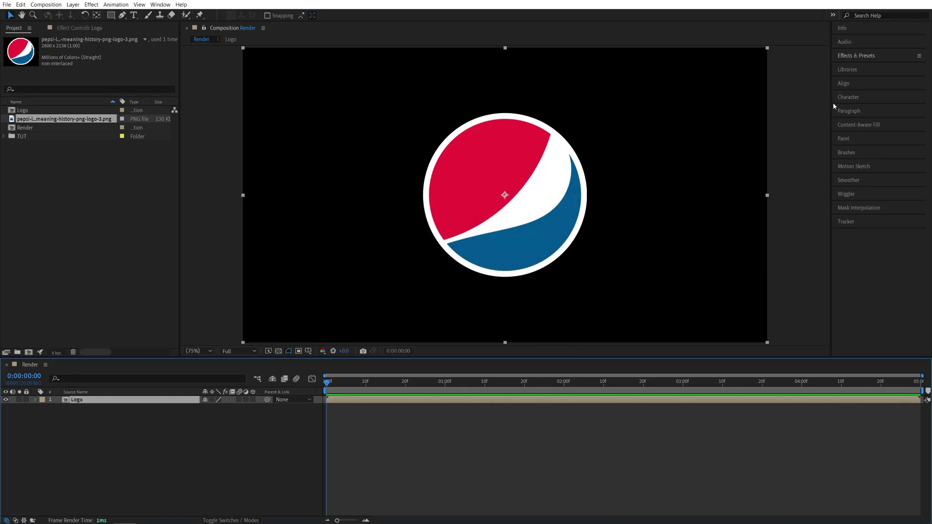
Step: Apply the Shatter effect from Effects & Presets to the Logo layer
left_click(849, 57)
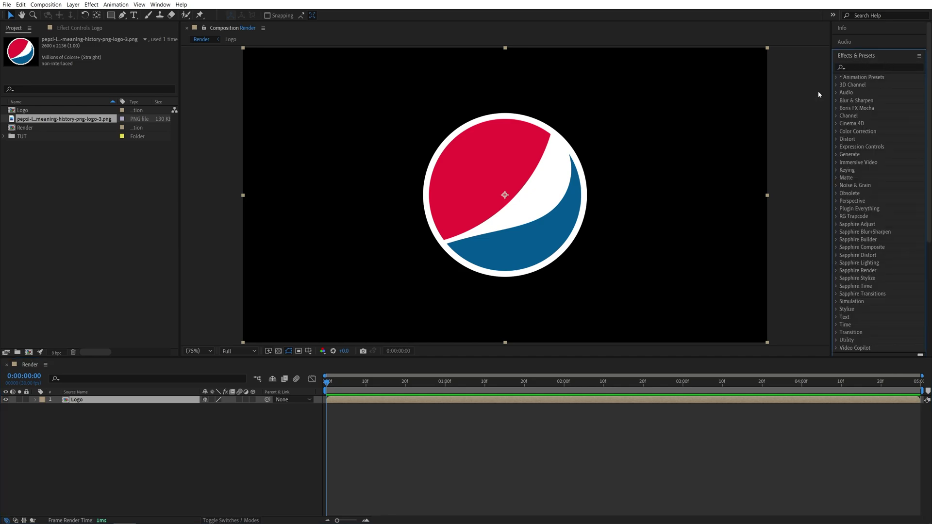
left_click(160, 4)
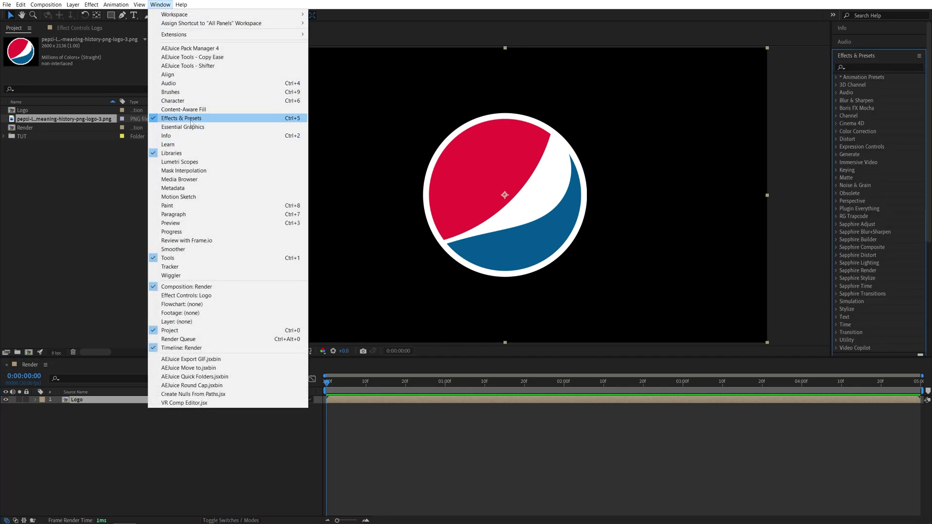
left_click(199, 120)
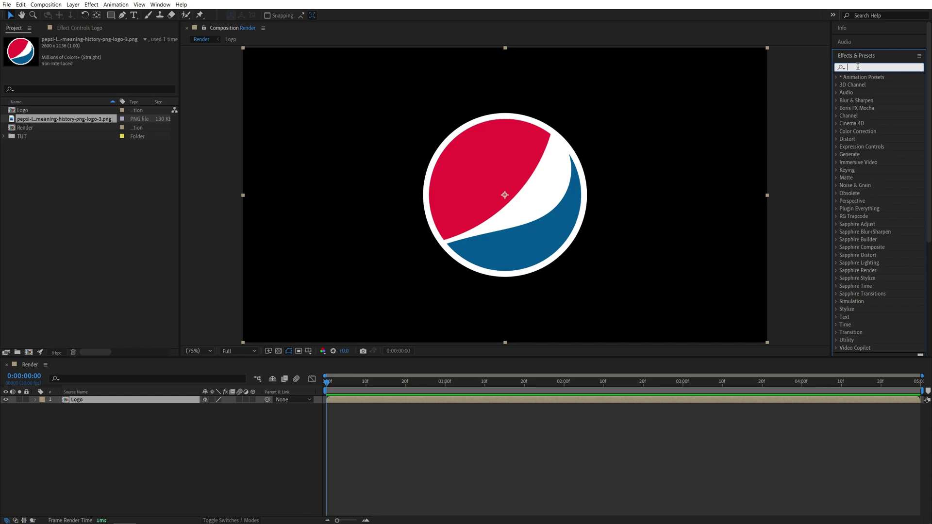
type("shatter")
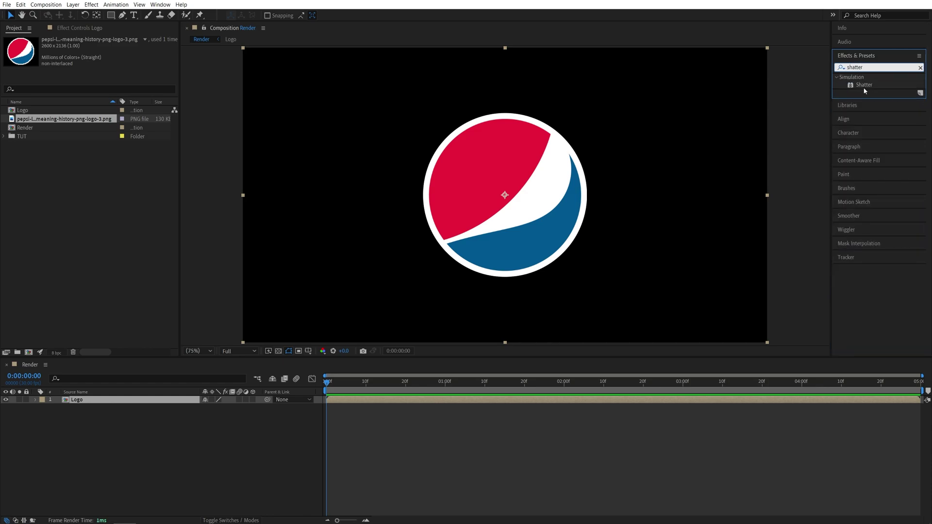
left_click_drag(865, 91, 104, 405)
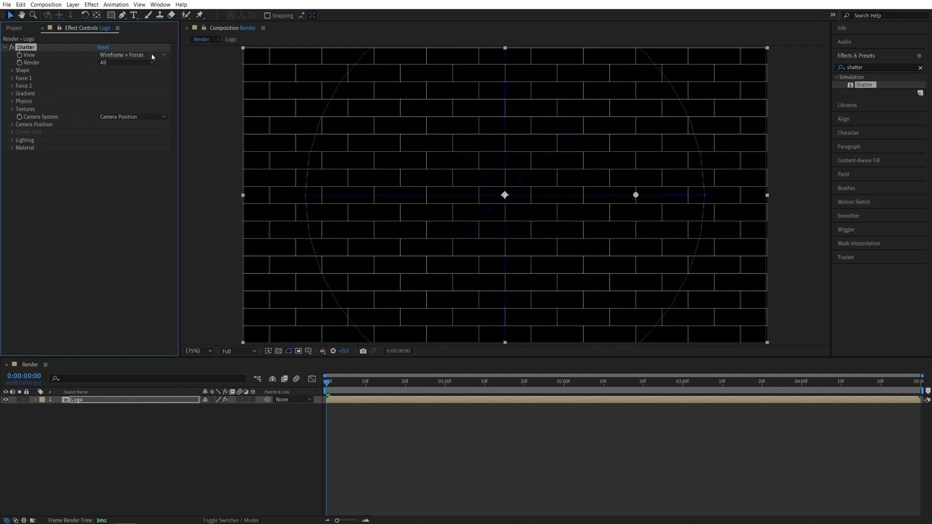
Step: Set Shatter's View to Rendered and scrub forward to see the bricks break apart
left_click(133, 55)
left_click(122, 64)
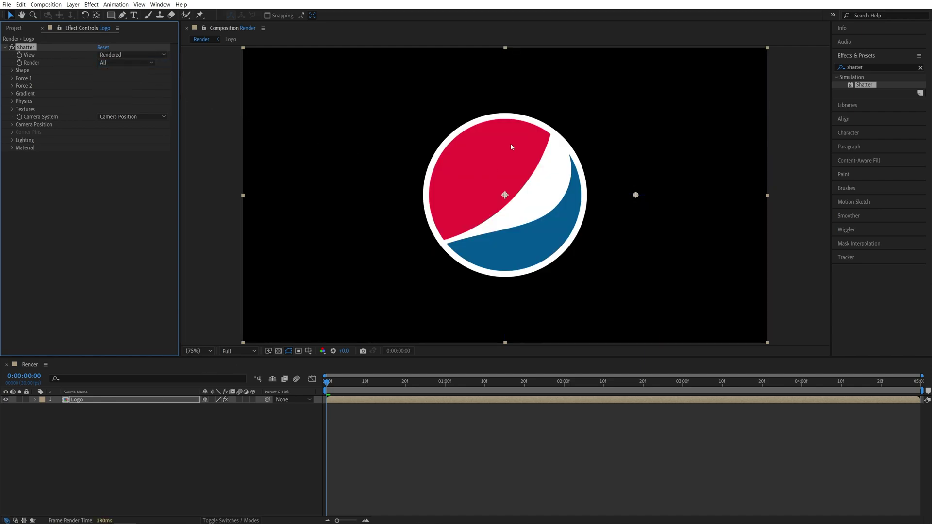
left_click_drag(330, 391, 339, 386)
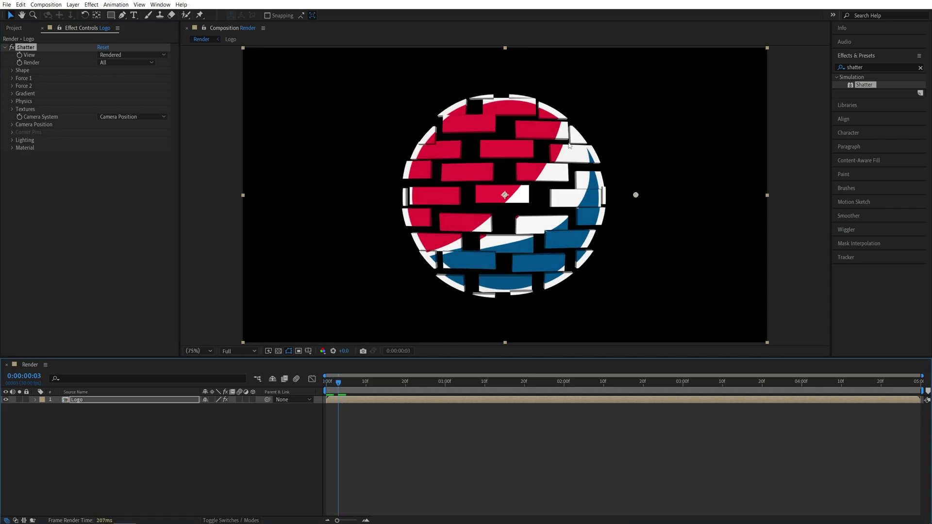
Step: Under Shatter > Shape, choose the Glass pattern, Repetitions 200 and Extrusion Depth 0.05
left_click(12, 70)
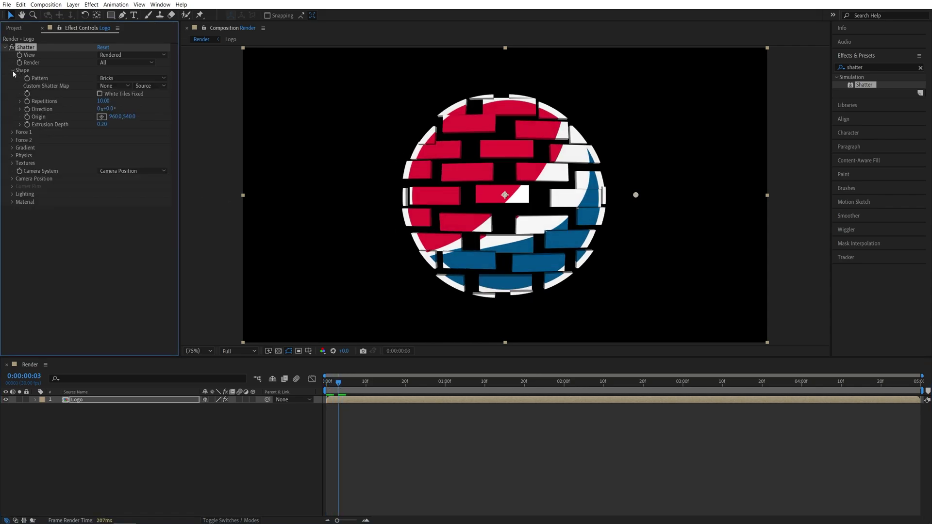
left_click(130, 78)
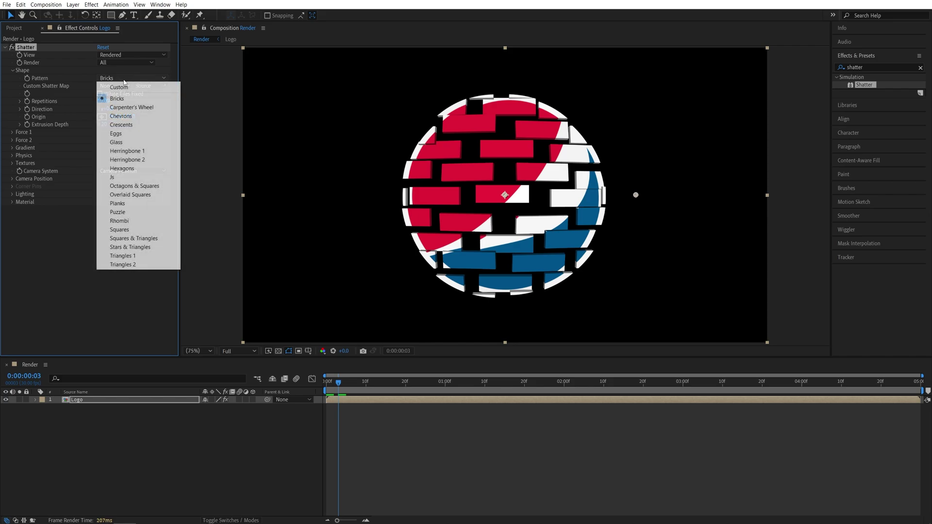
left_click(125, 142)
left_click(103, 101)
type("200")
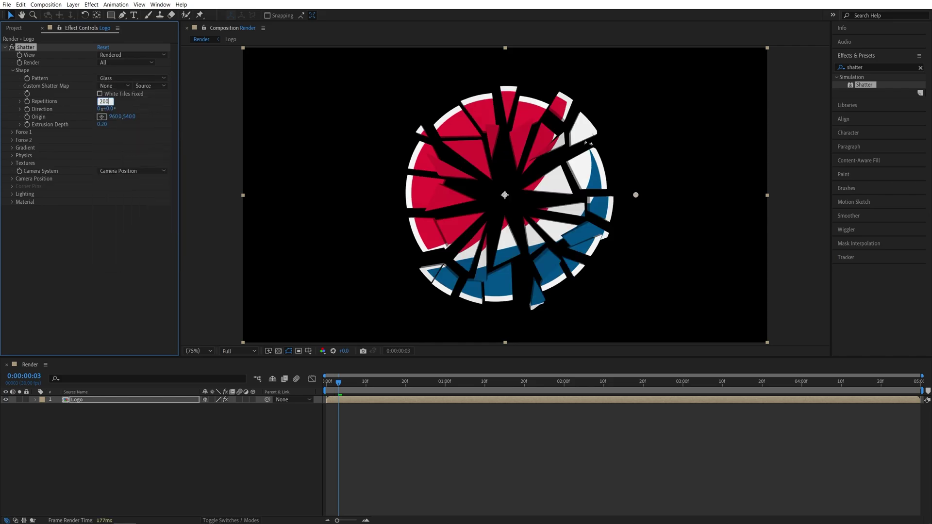
key("Return")
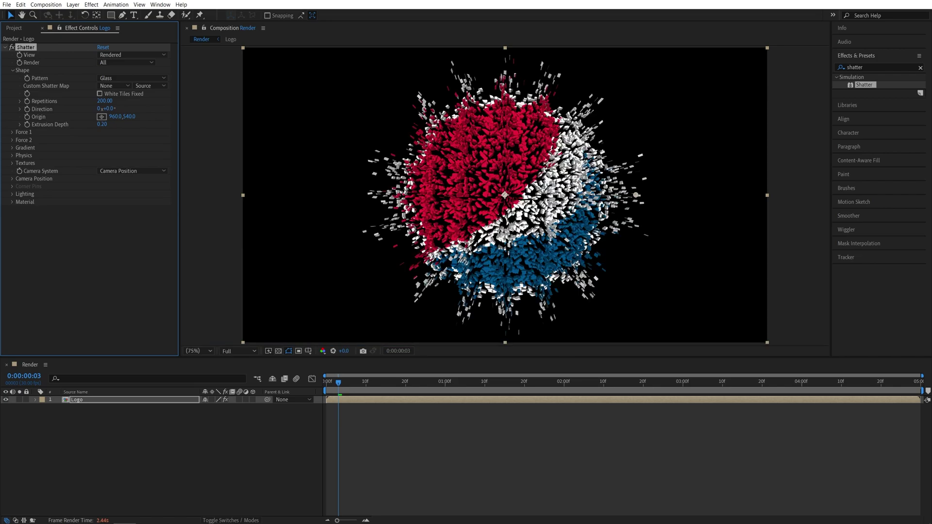
left_click(103, 125)
type("1")
type("05")
key("Return")
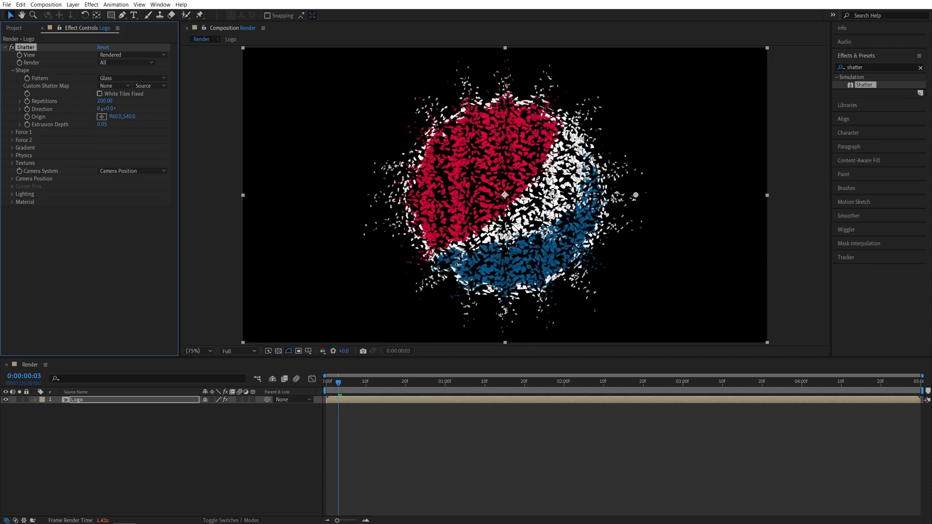
Step: Under Shatter > Physics, set Randomness 0.25, Viscosity 0.40 and Gravity 0
left_click(12, 156)
left_click(102, 179)
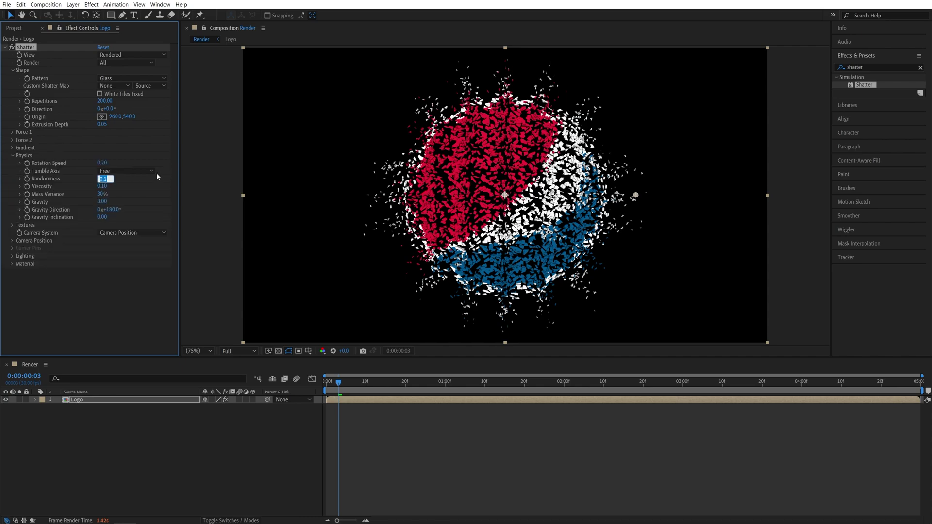
type(".25")
key("Return")
left_click(102, 187)
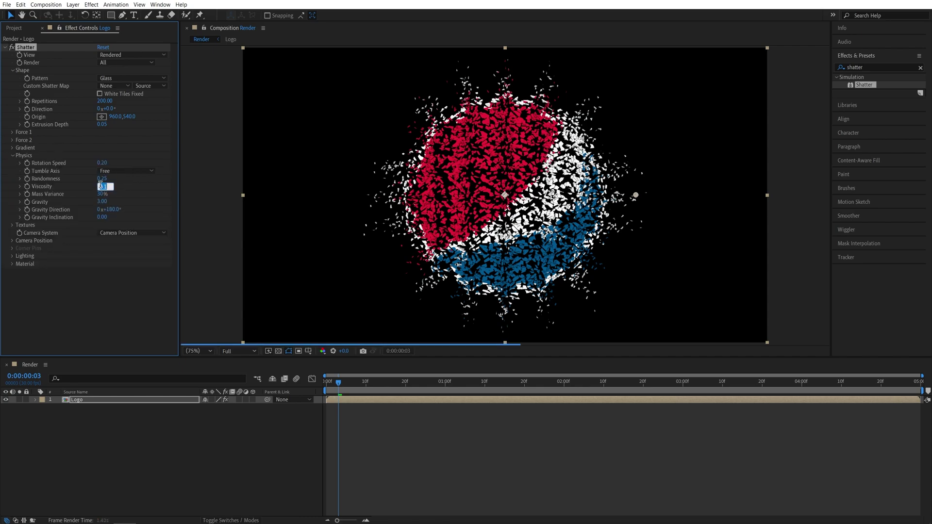
type(".1")
key("Return")
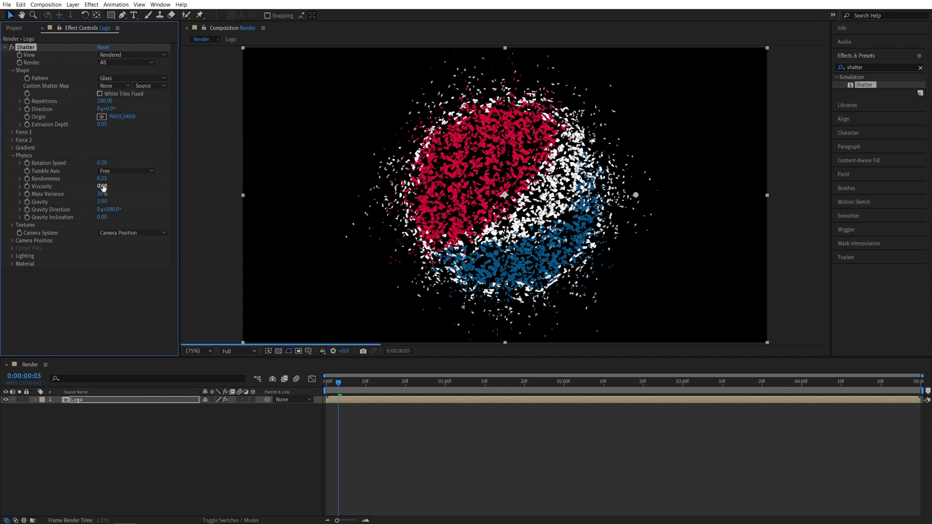
left_click(102, 202)
type("0")
key("Return")
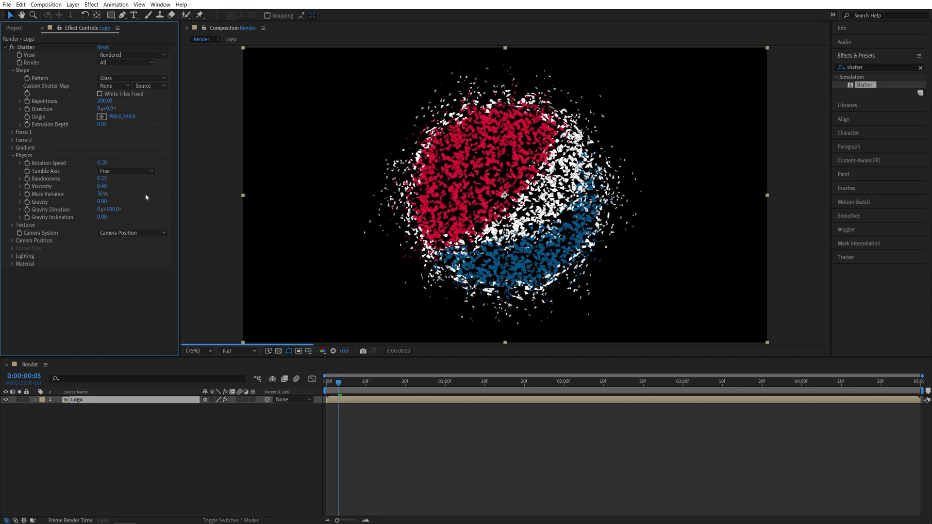
Step: Set the viewer resolution to Half and preview the shatter from the start
left_click(245, 351)
left_click(232, 385)
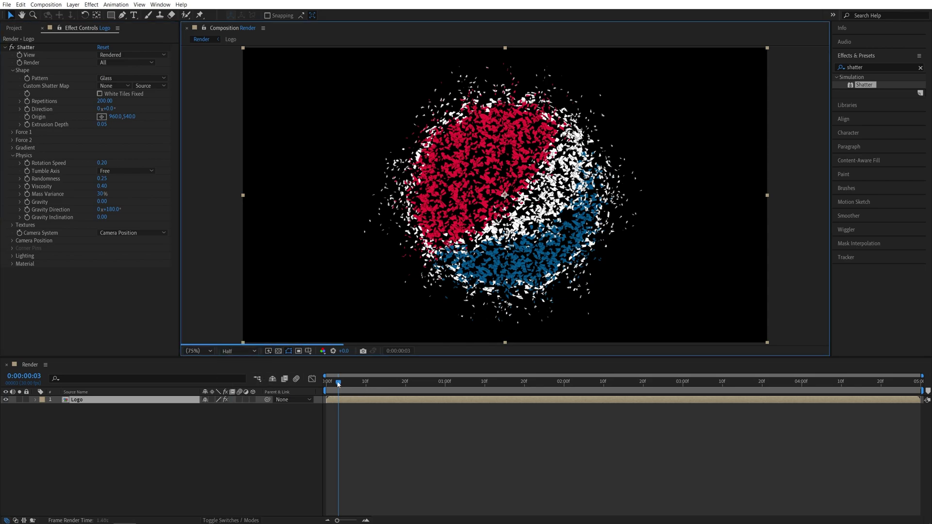
left_click_drag(338, 382, 319, 380)
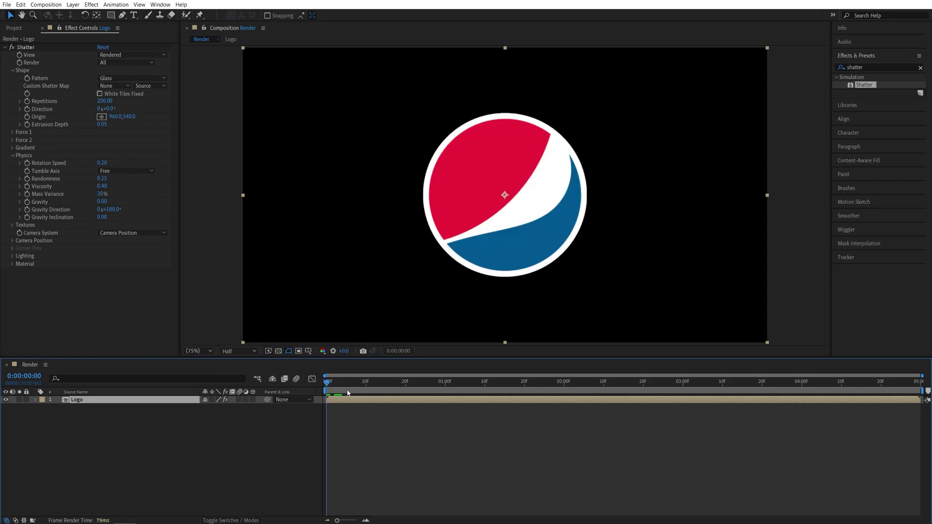
key("space")
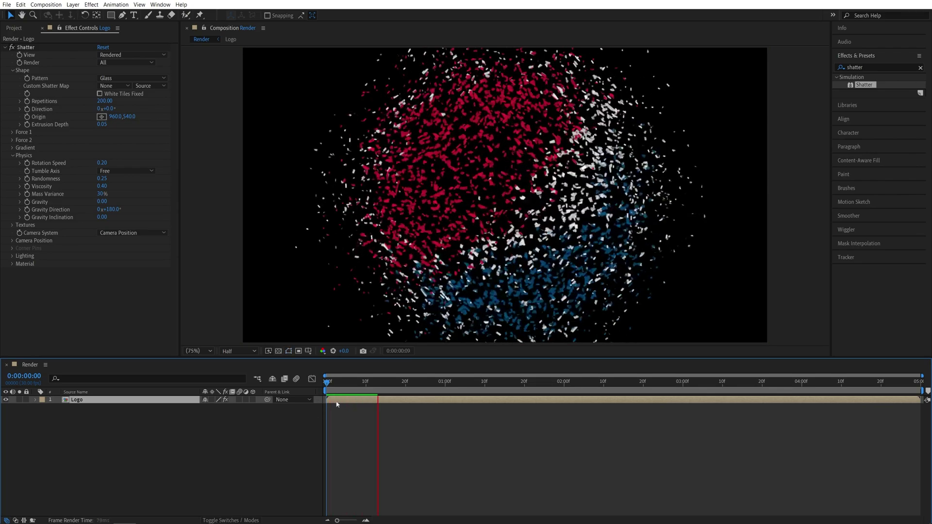
key("space")
key("Page_Up")
key("Page_Up")
key("Page_Up")
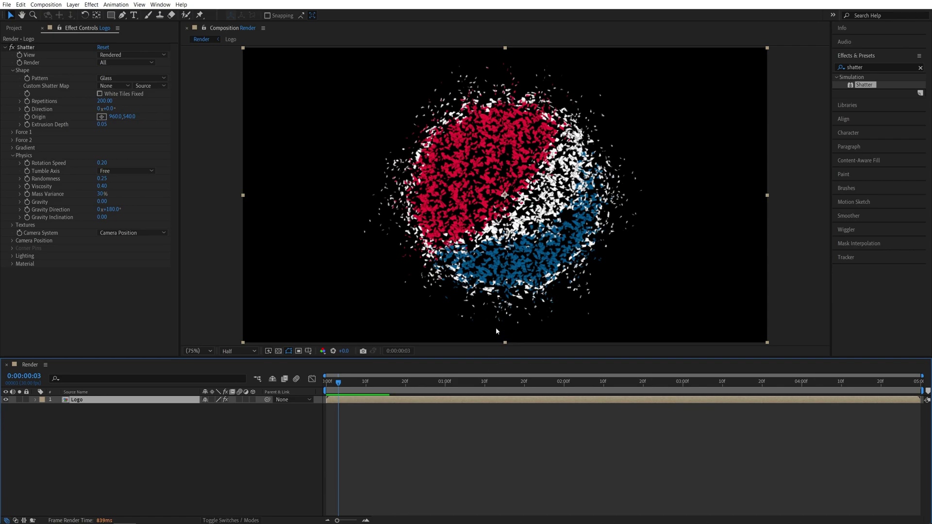
Step: Create a new solid layer named Map
left_click(72, 4)
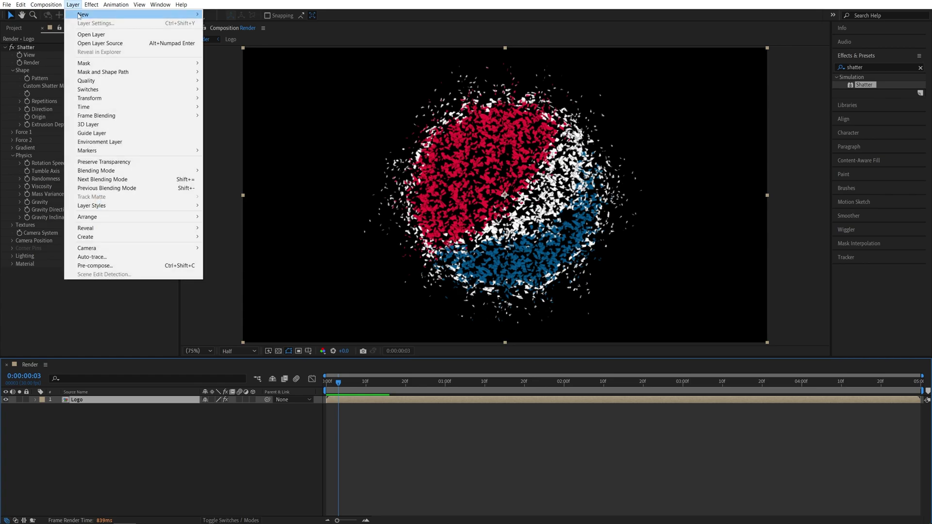
mouse_move(83, 13)
left_click(241, 23)
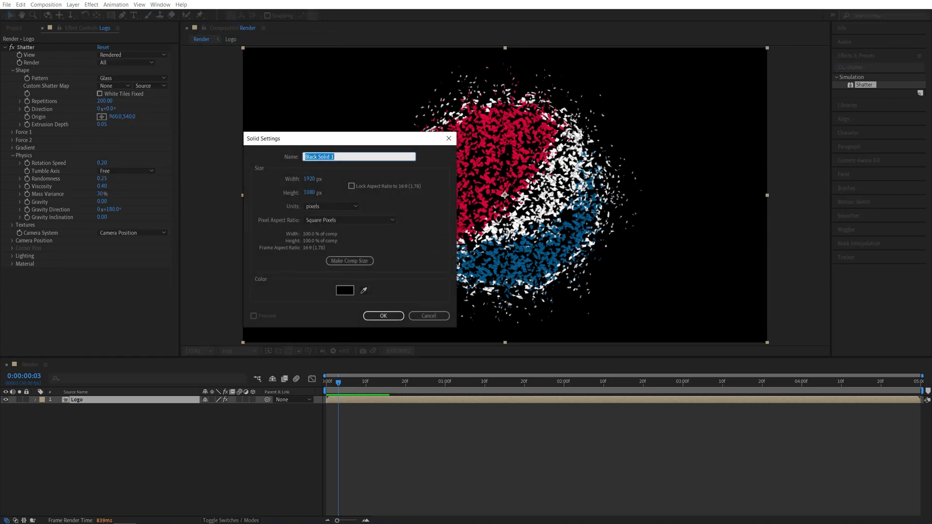
type("Map")
key("Return")
Step: Apply Gradient Ramp to the Map layer and set its shape to Radial Ramp
left_click(870, 66)
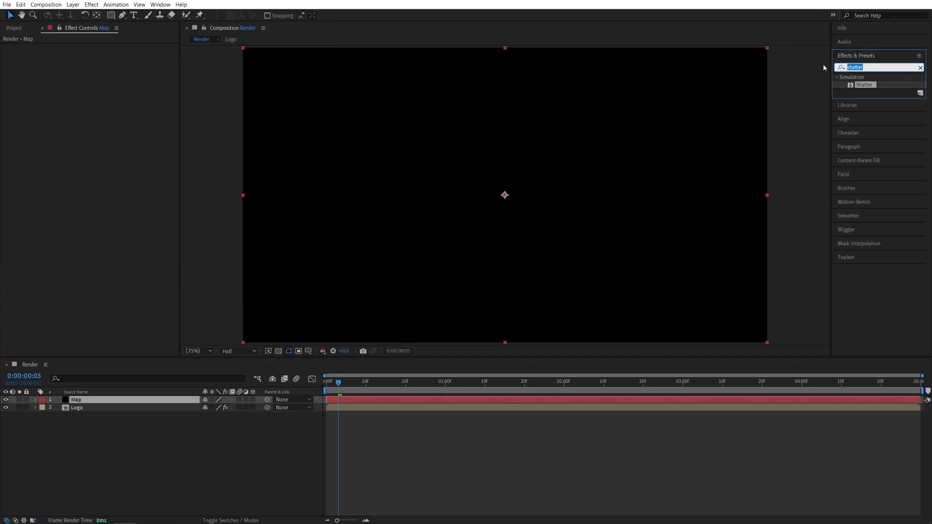
type("ramp")
left_click_drag(876, 85, 99, 403)
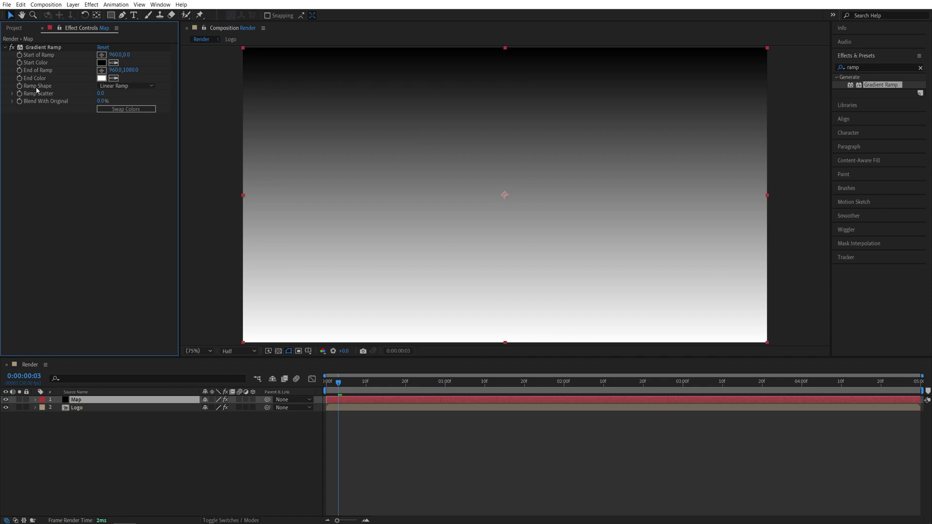
left_click(126, 86)
left_click(124, 104)
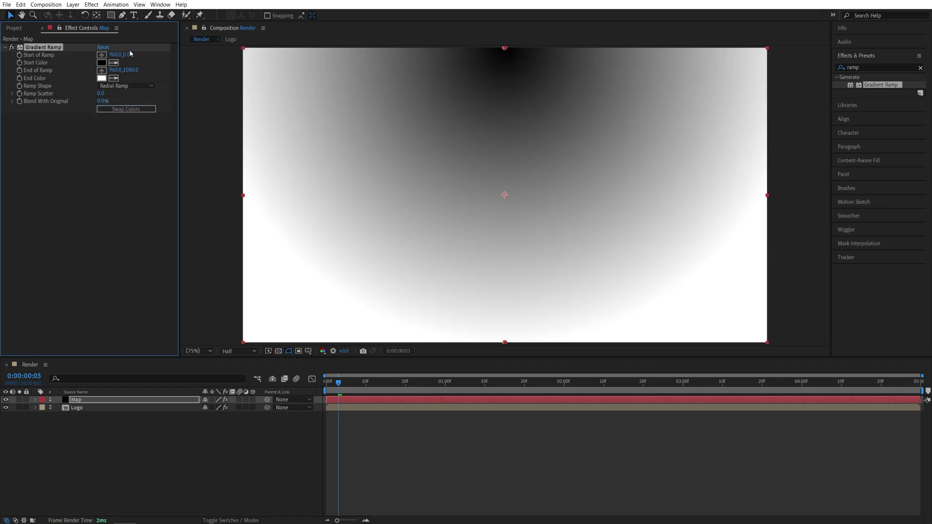
Step: Centre the ramp's start, swap its colours and drag the end outward to fill the frame
left_click(101, 55)
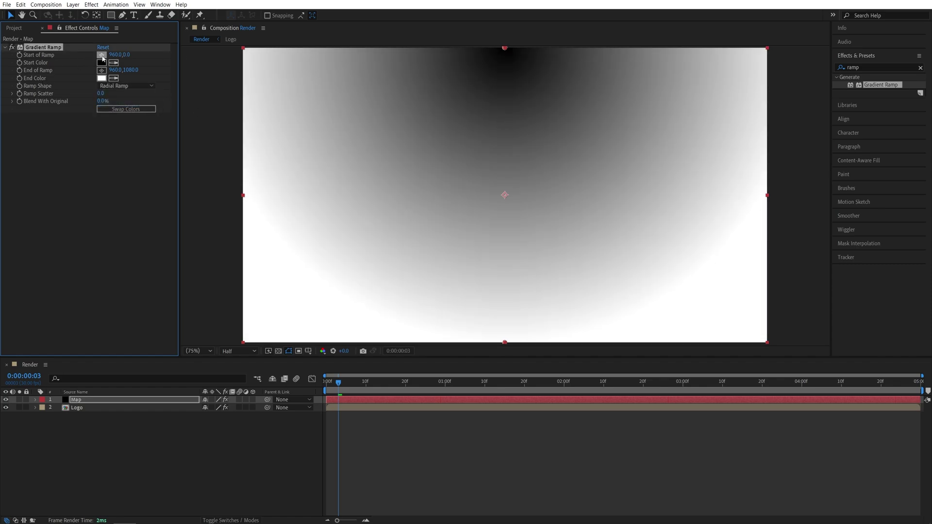
left_click(505, 195)
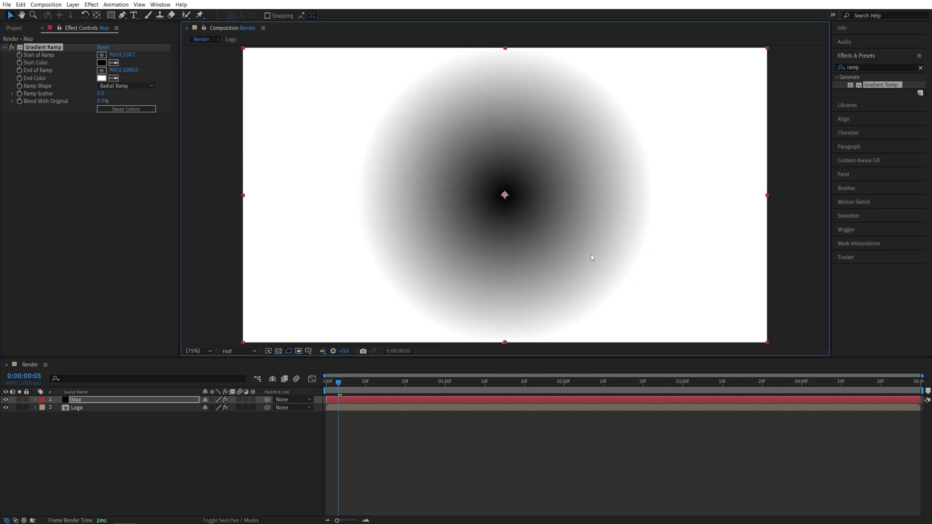
left_click(129, 110)
left_click_drag(504, 344, 244, 345)
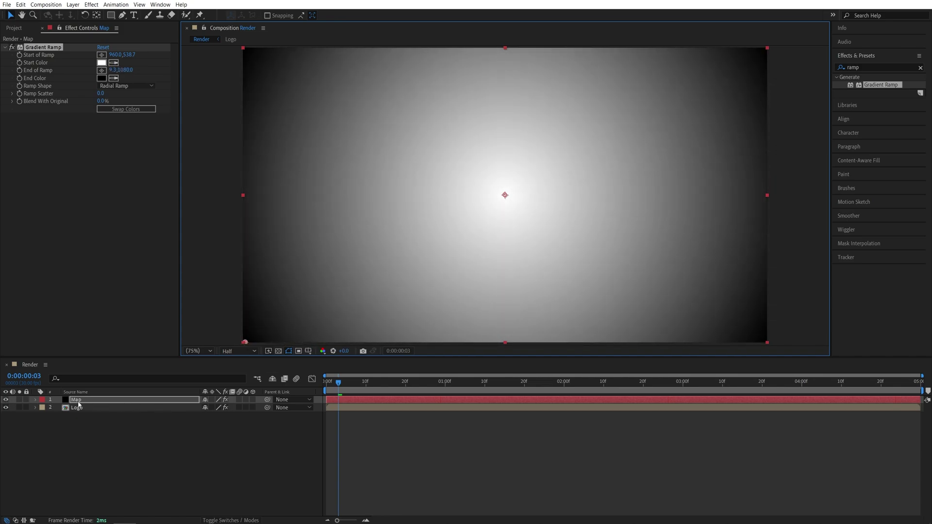
Step: Hide Map and set the Logo's Shatter Gradient Layer to 1. Map with Effects & Masks
left_click(6, 400)
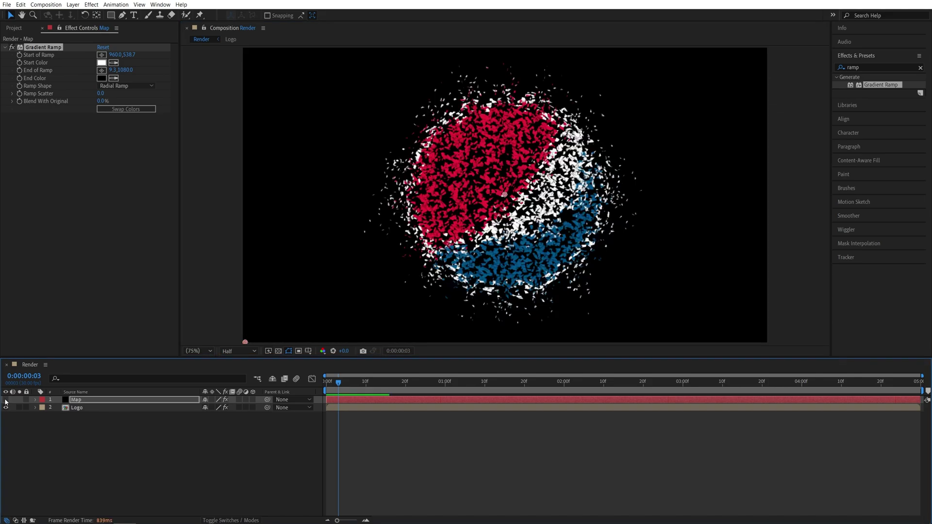
left_click(81, 408)
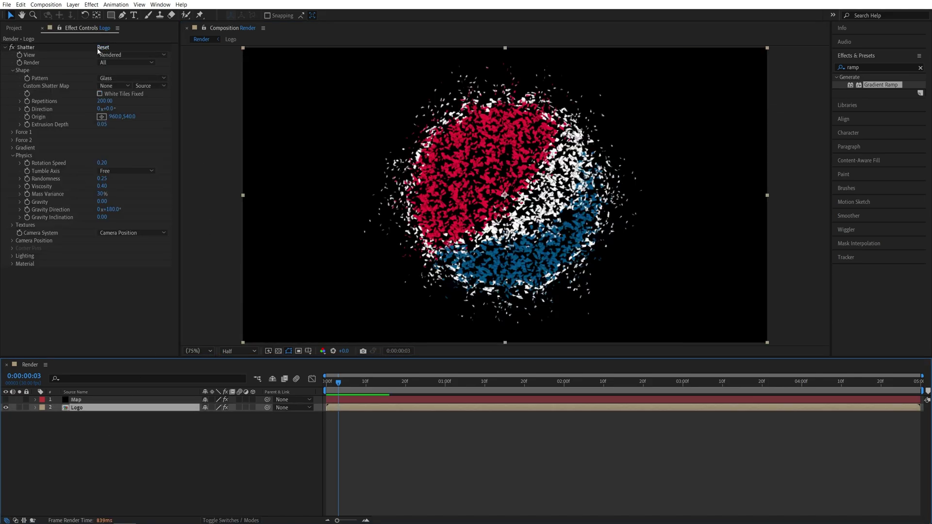
left_click(12, 148)
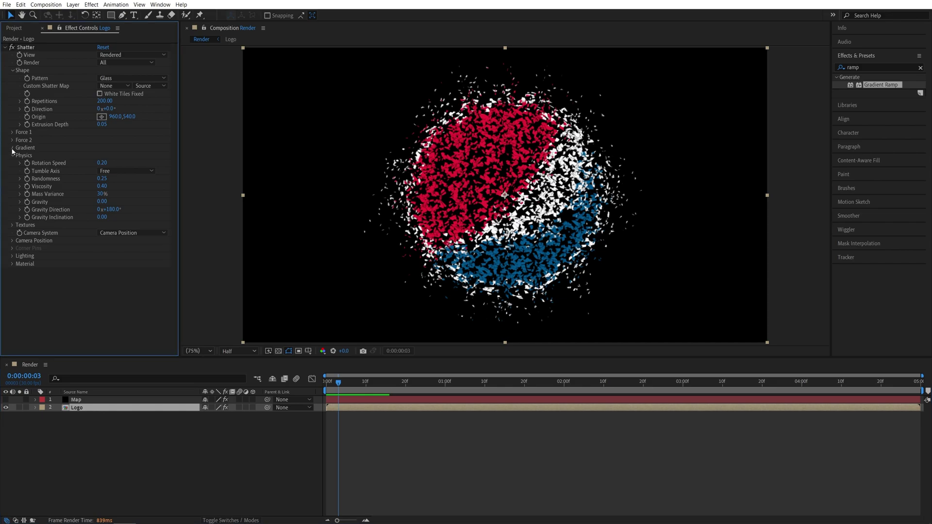
left_click(114, 163)
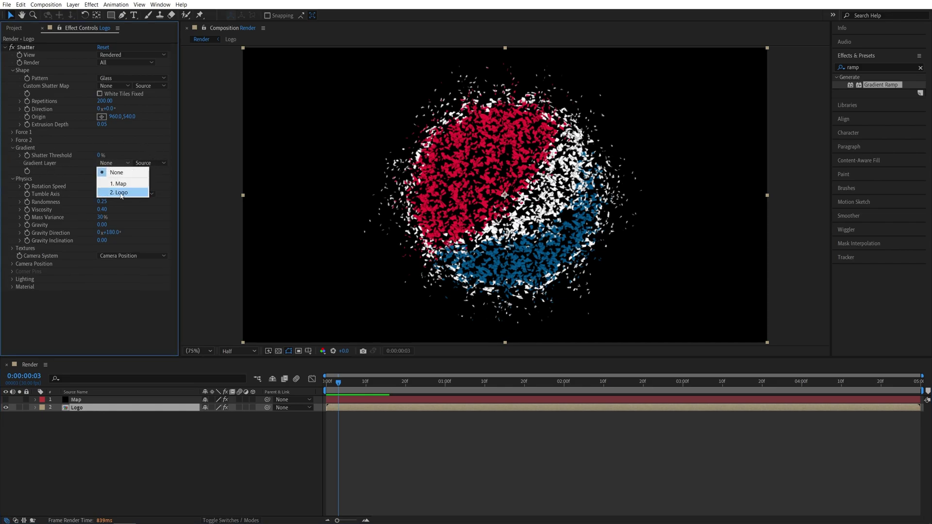
left_click(110, 183)
left_click(167, 163)
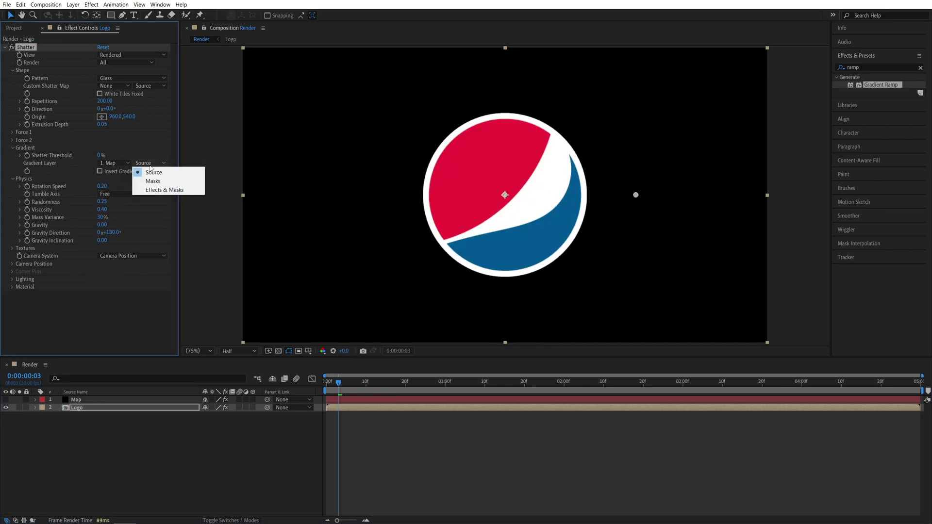
left_click(165, 190)
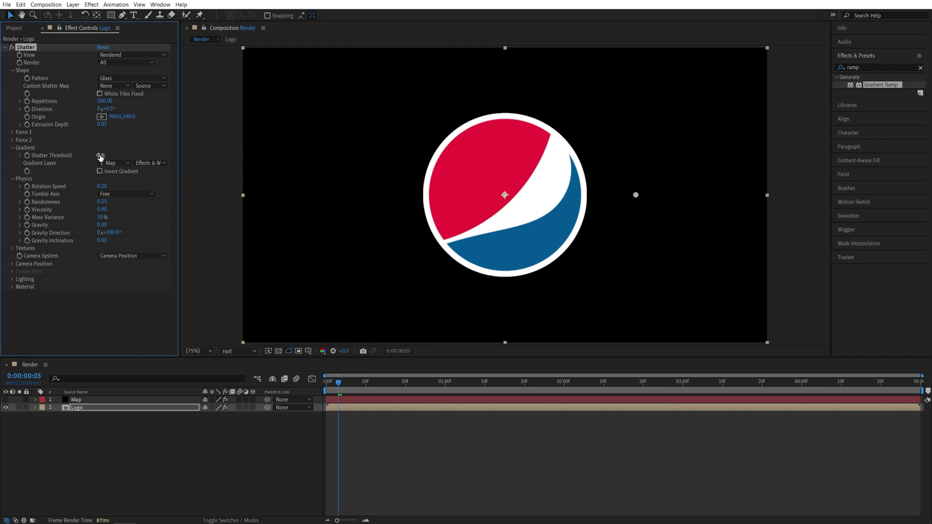
left_click_drag(101, 157, 109, 154)
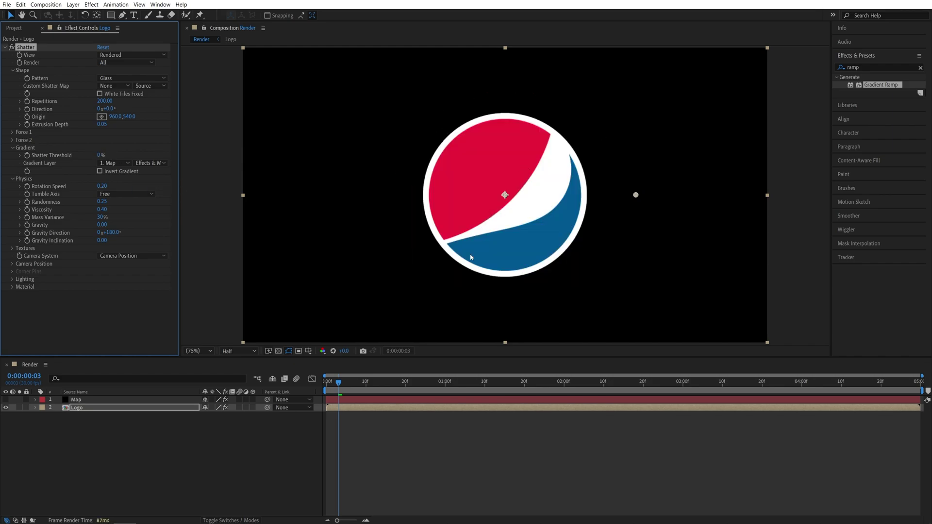
Step: Keyframe Shatter Threshold at 0% on the first frame and 100% at 0:00:03:00
left_click(326, 382)
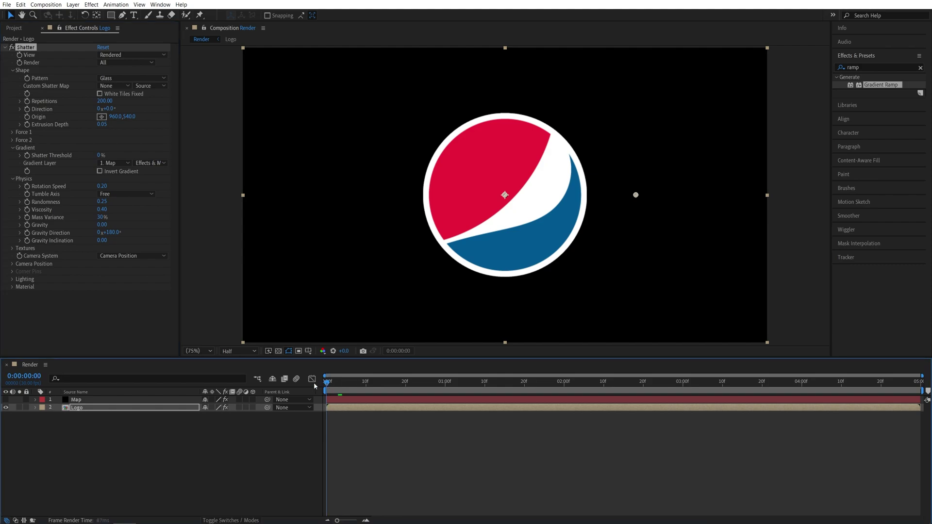
left_click(27, 156)
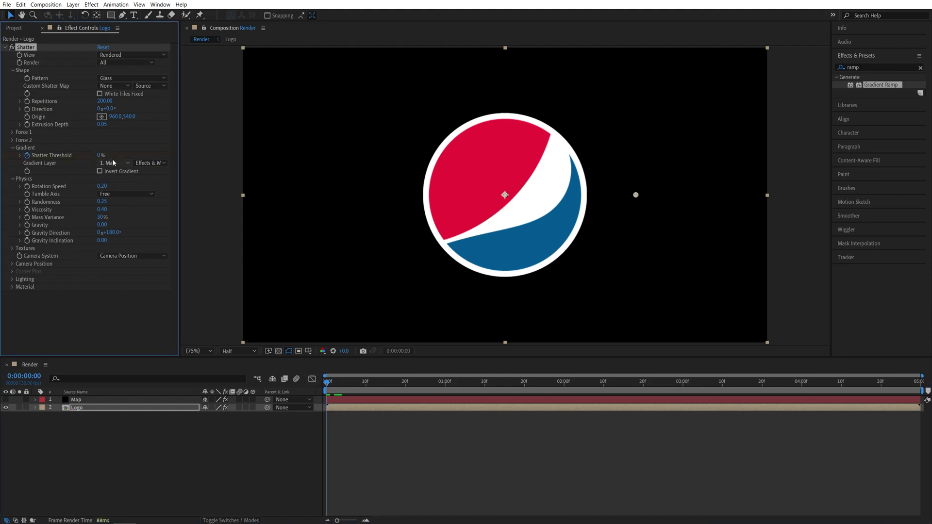
left_click_drag(563, 387, 685, 388)
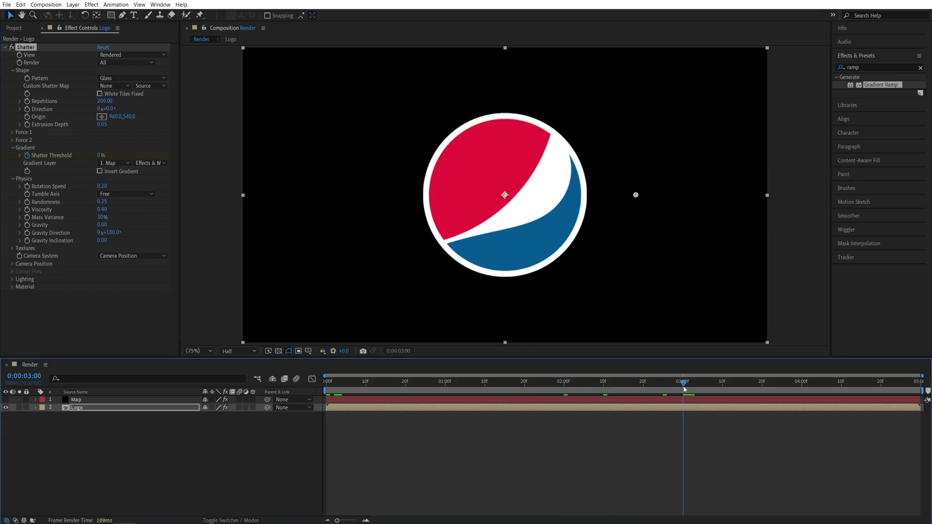
left_click(101, 155)
type("100")
key("Return")
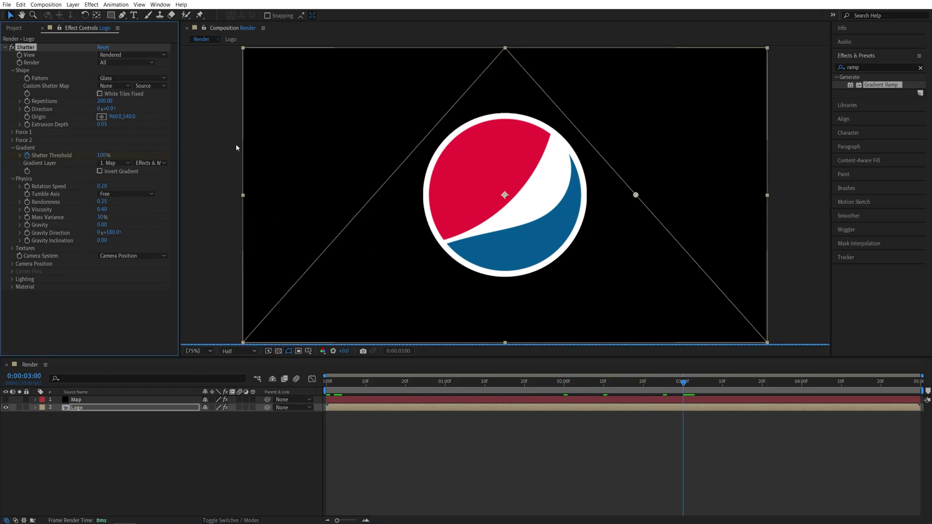
Step: Play back the shatter, then reveal and select both Threshold keyframes
key("space")
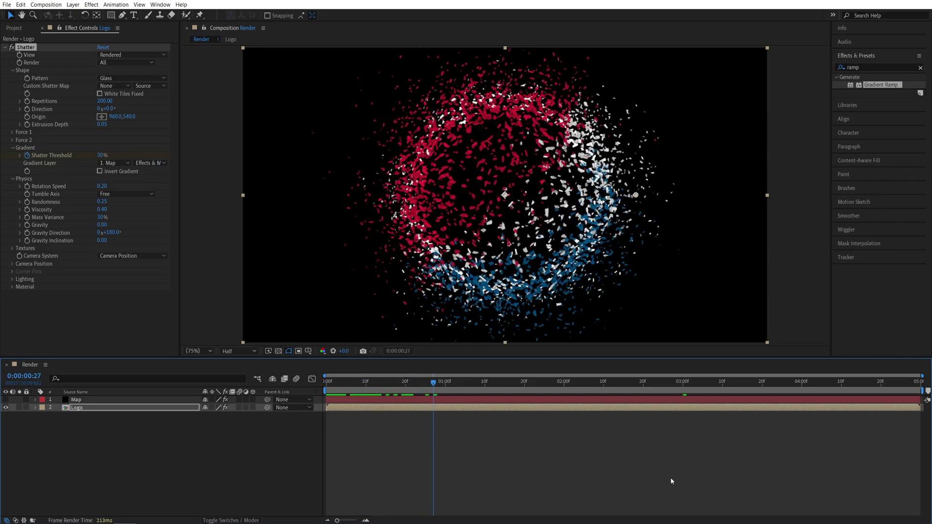
key("u")
left_click_drag(783, 465, 347, 420)
Step: Apply Easy Ease (F9) to both Shatter Threshold keyframes
right_click(328, 427)
mouse_move(378, 418)
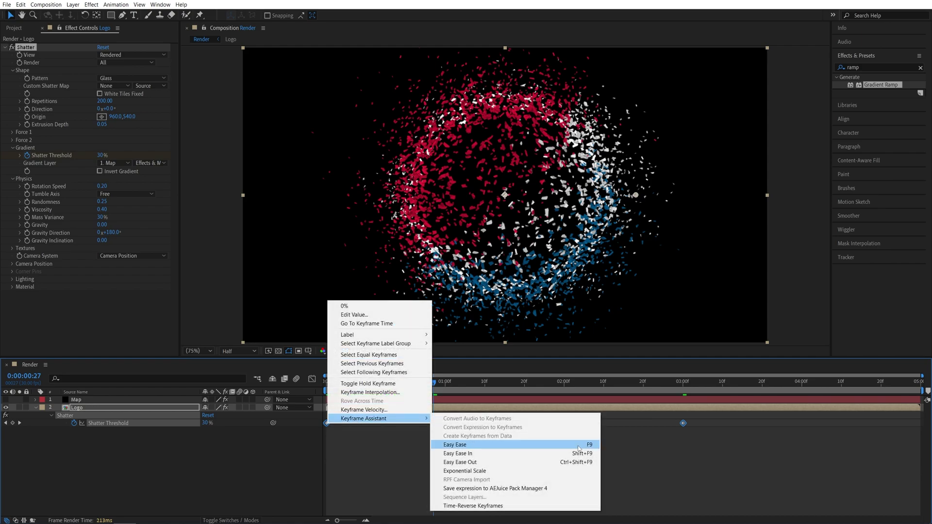
key("F9")
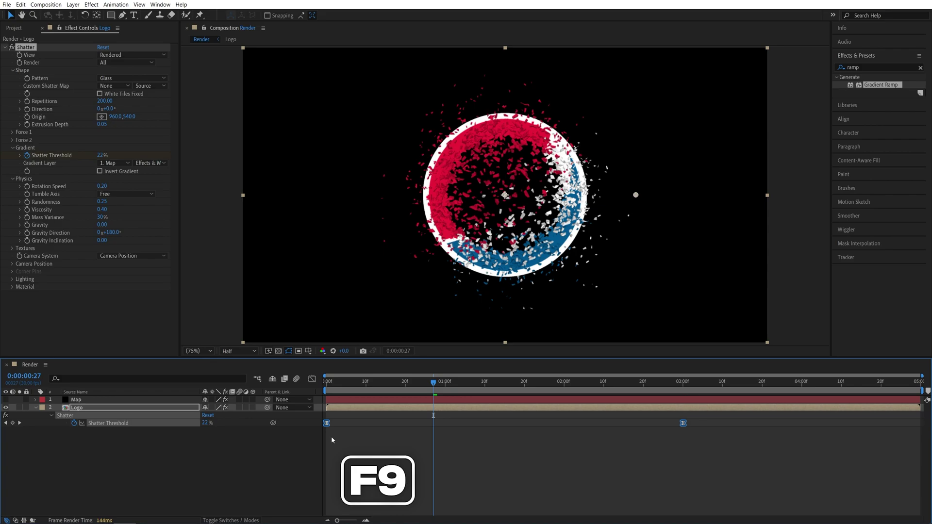
Step: In the Graph Editor speed graph, drag the last keyframe's influence left so speed peaks early
left_click(312, 380)
right_click(658, 424)
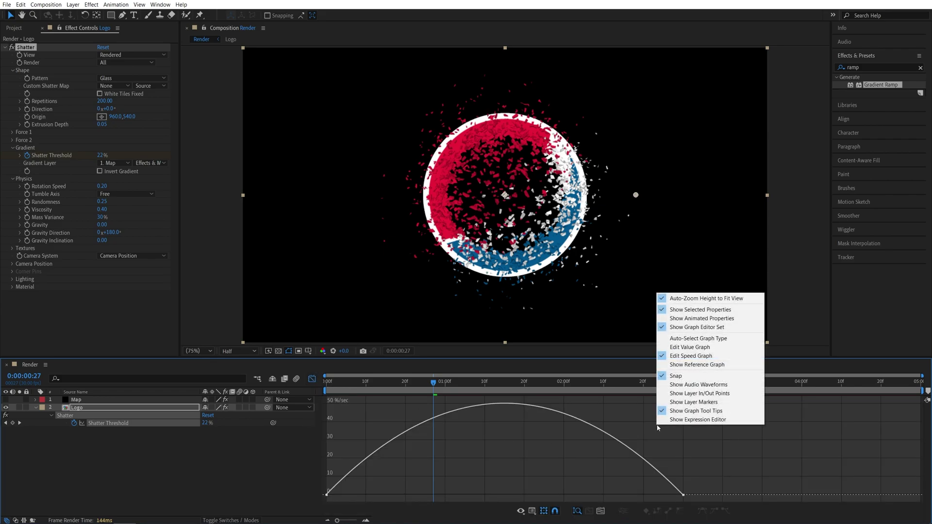
left_click(704, 360)
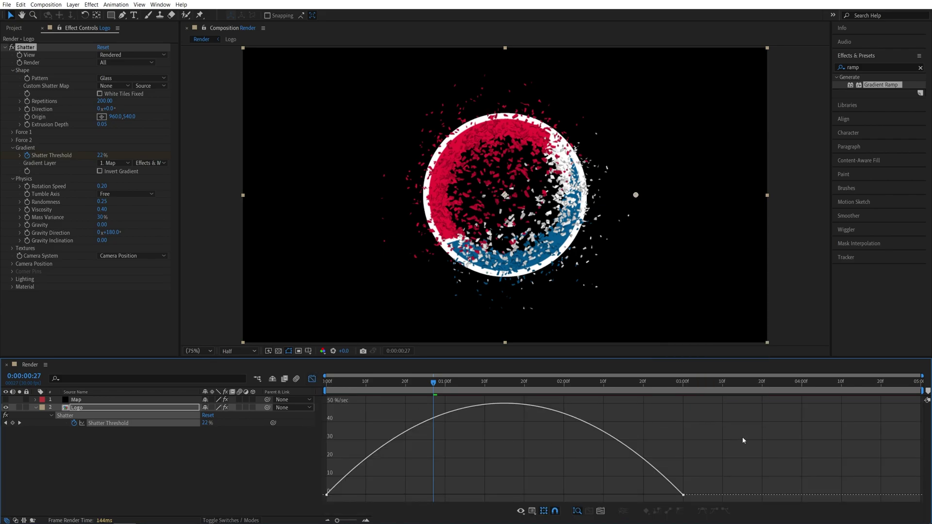
left_click(683, 495)
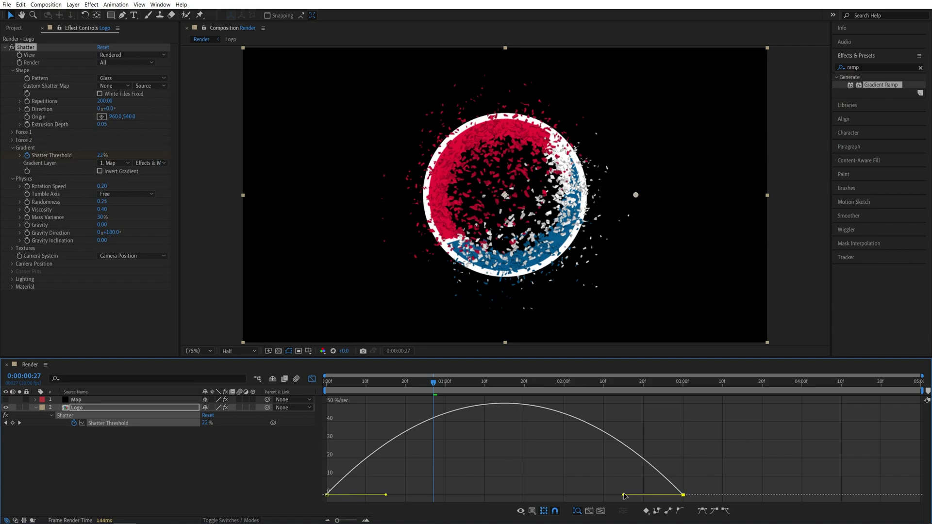
left_click_drag(625, 496, 467, 483)
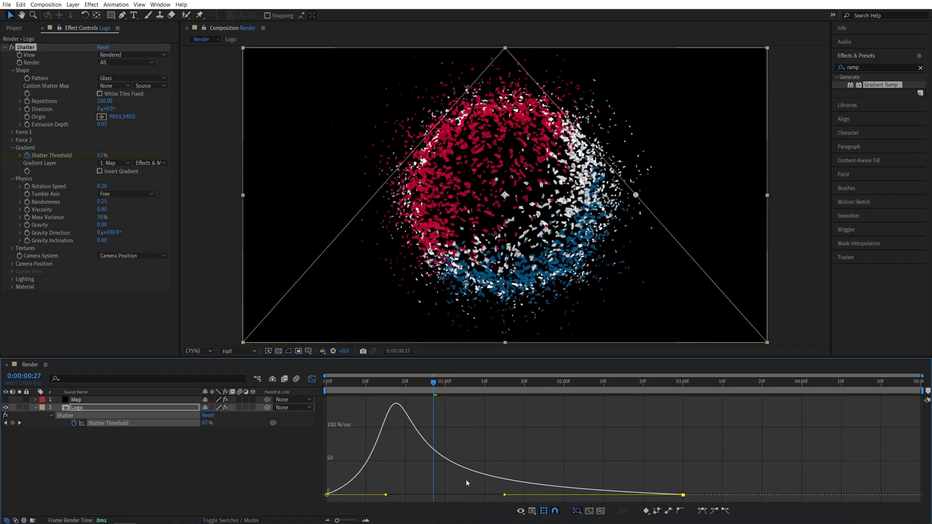
left_click_drag(382, 382, 549, 430)
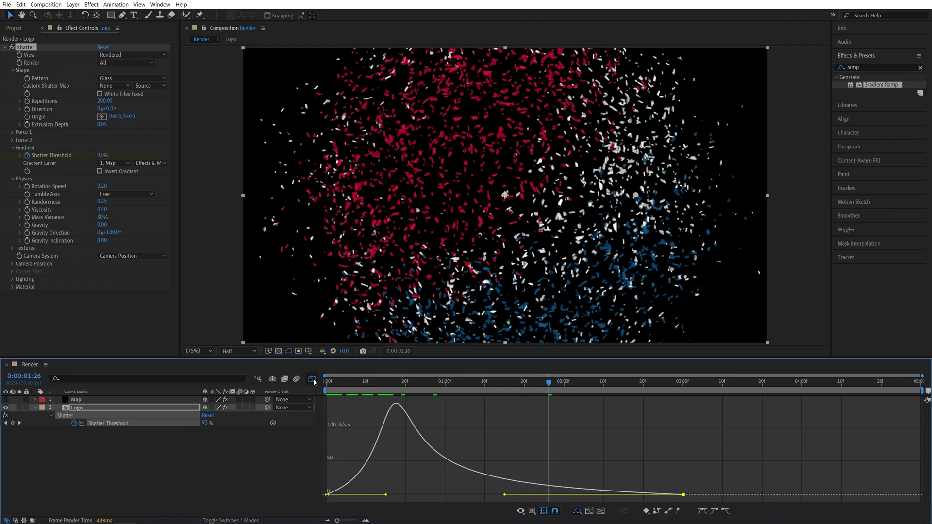
Step: Turn off the Graph Editor and scrub to about 0:00:01:02 to review the scattered shards
left_click(312, 379)
left_click_drag(327, 382, 454, 381)
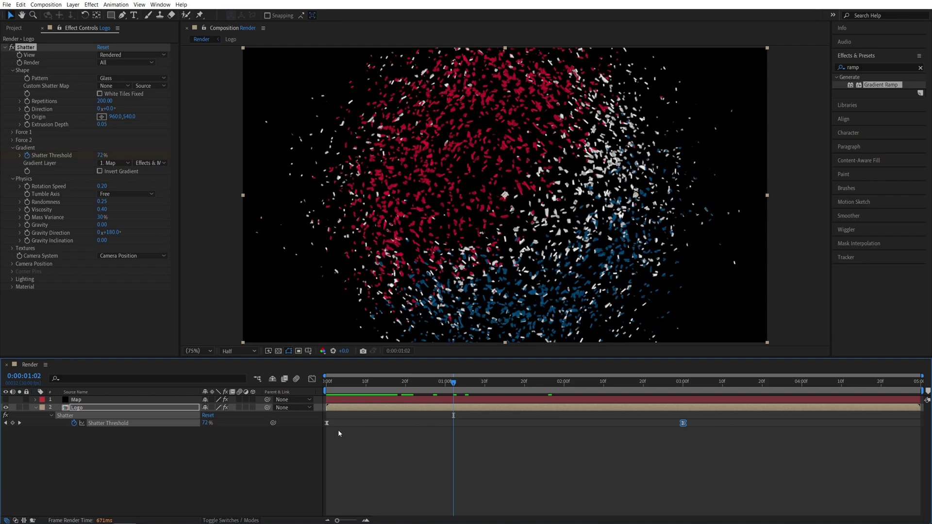
Step: Add a new adjustment layer and move it to the top of the layer stack
left_click(73, 4)
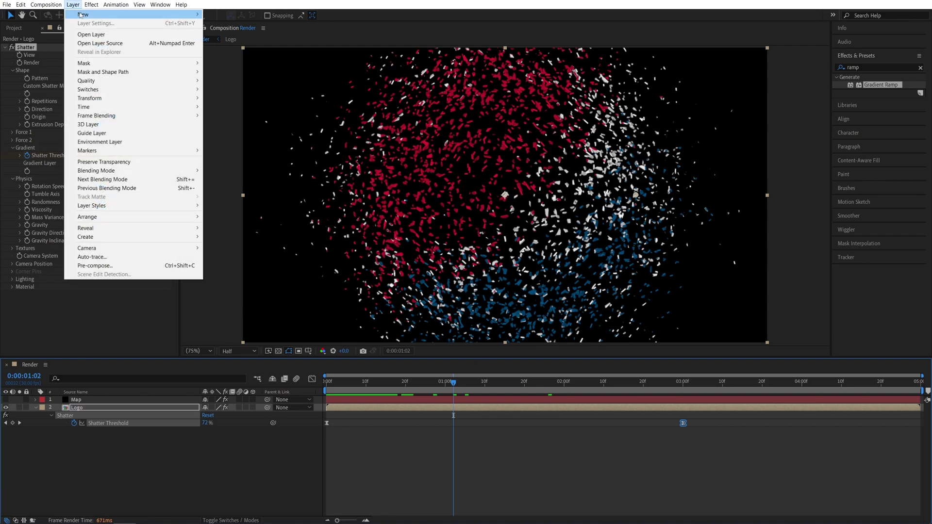
mouse_move(107, 14)
left_click(231, 68)
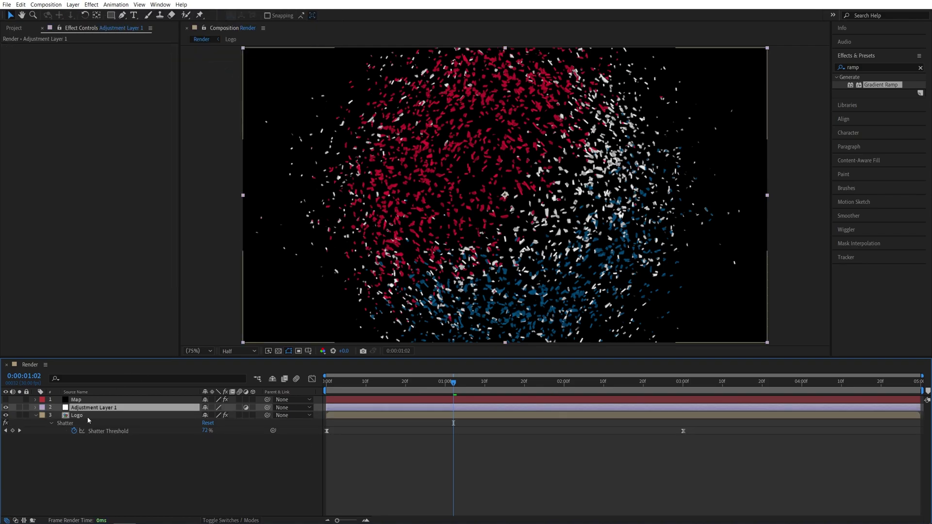
left_click_drag(88, 410, 87, 398)
left_click(822, 200)
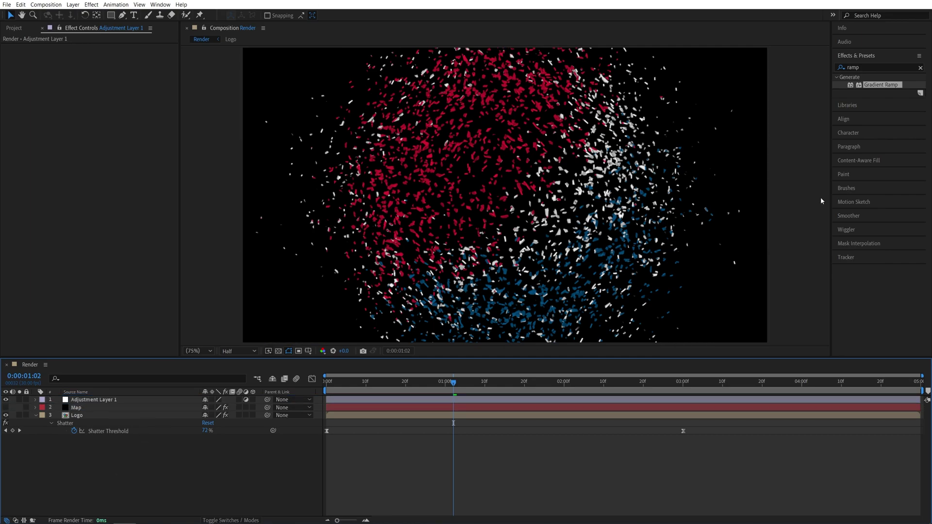
Step: Apply Pixel Motion Blur to the adjustment layer with Shutter Samples set to 8
left_click(867, 67)
type("pixel")
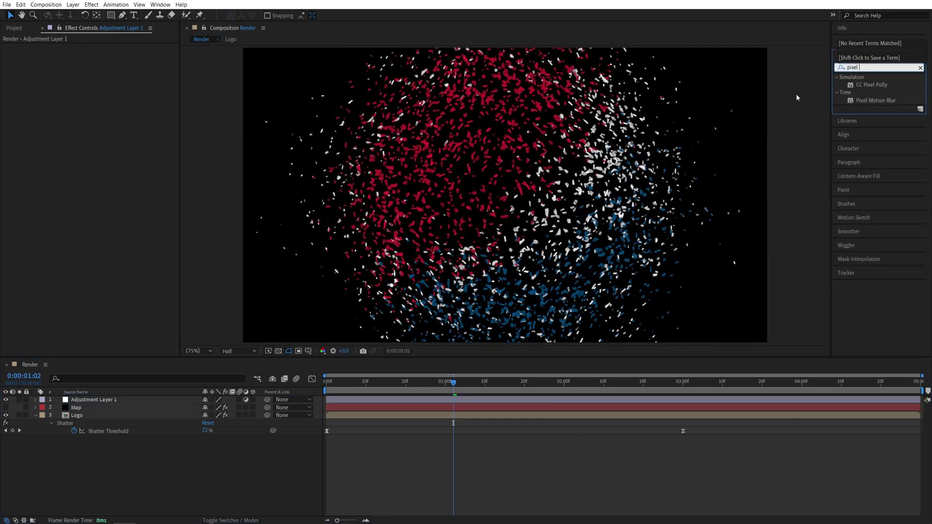
left_click_drag(876, 100, 112, 399)
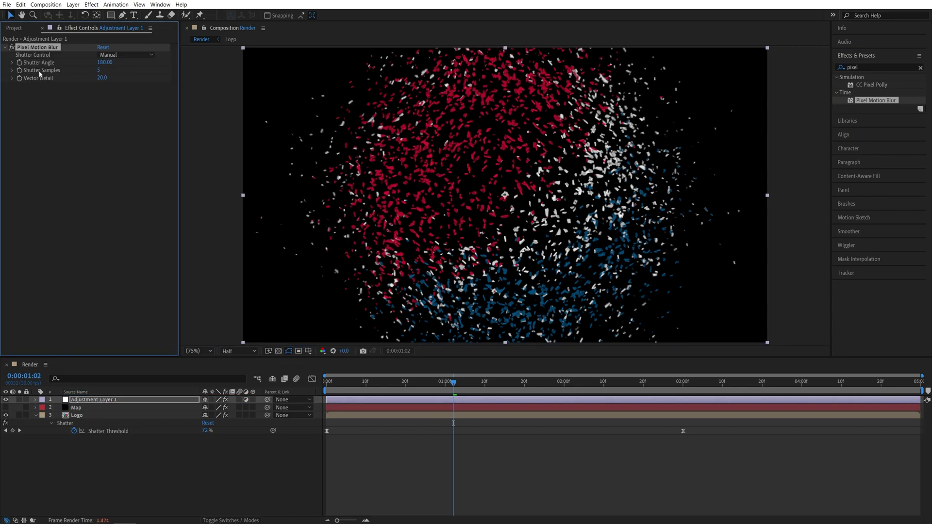
left_click(98, 71)
type("8")
left_click(124, 131)
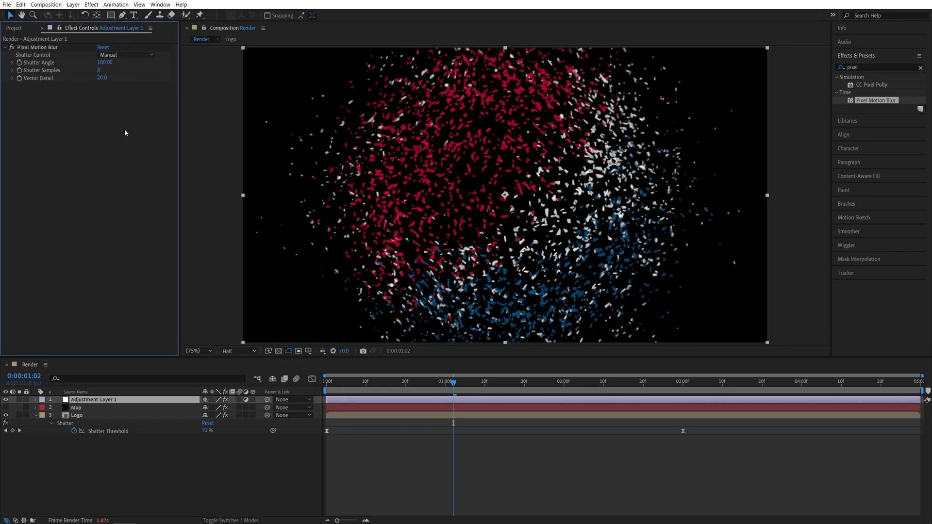
Step: Preview the shatter, try a Shutter Angle of 360, then undo it and preview again
left_click(389, 382)
key("space")
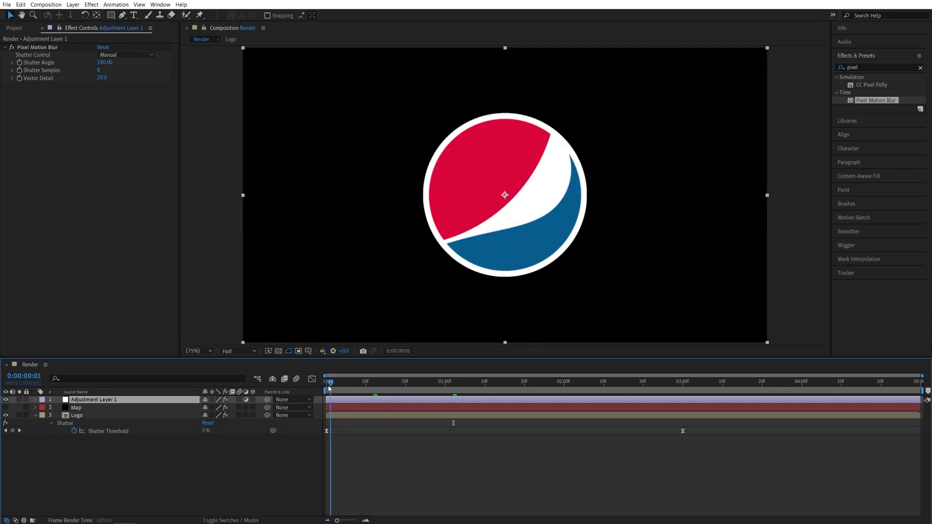
left_click(86, 114)
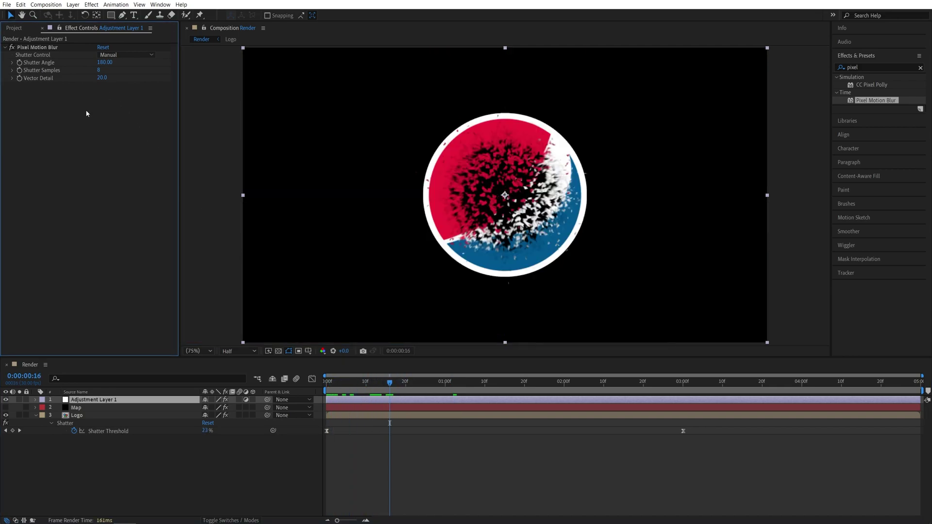
left_click(104, 63)
type("360")
left_click(127, 130)
key("ctrl+z")
key("space")
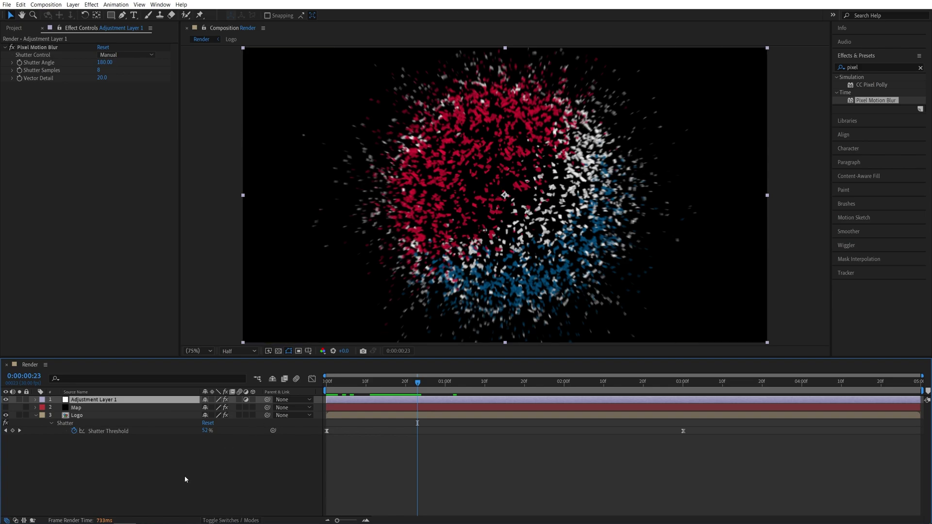
Step: Add a second adjustment layer to the Render composition
left_click(74, 5)
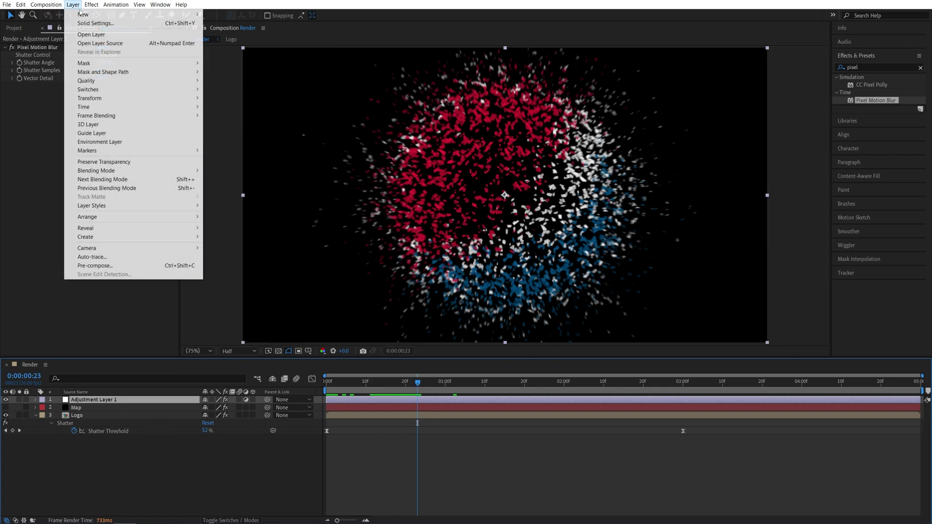
mouse_move(84, 14)
left_click(238, 68)
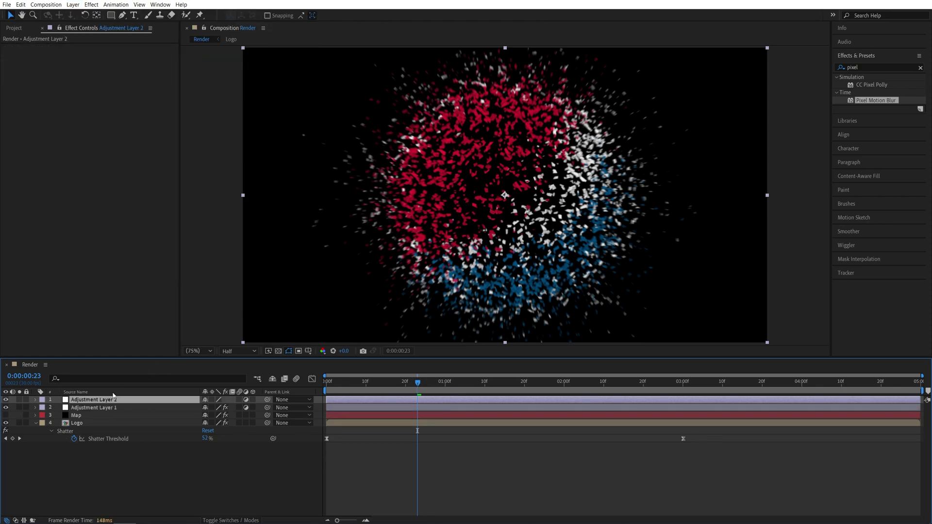
Step: Apply Glow to the new layer, duplicate it, and give Glow 2 a Glow Radius of 100
left_click(871, 63)
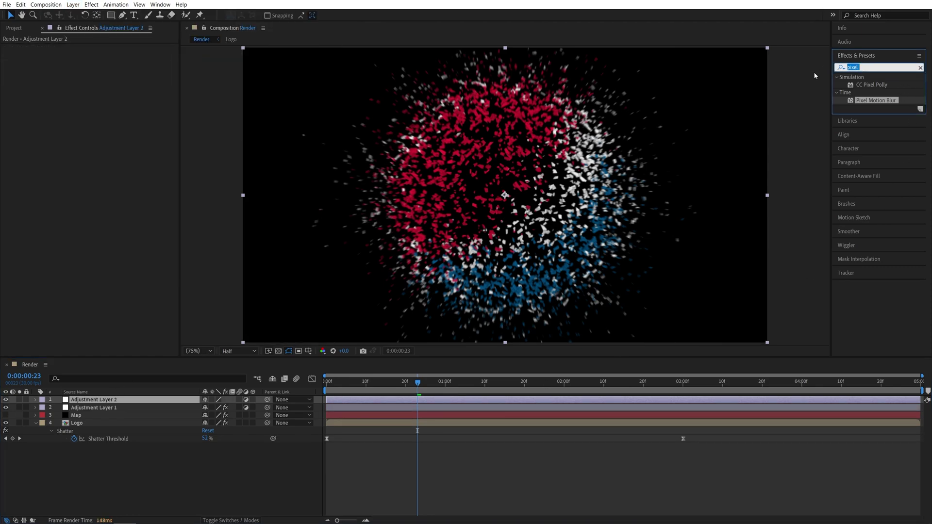
type("glow")
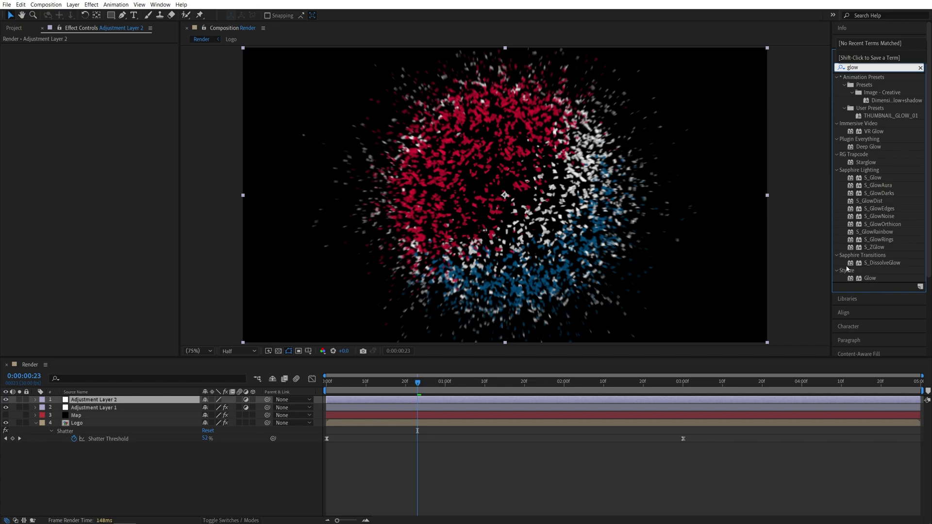
left_click_drag(870, 278, 96, 401)
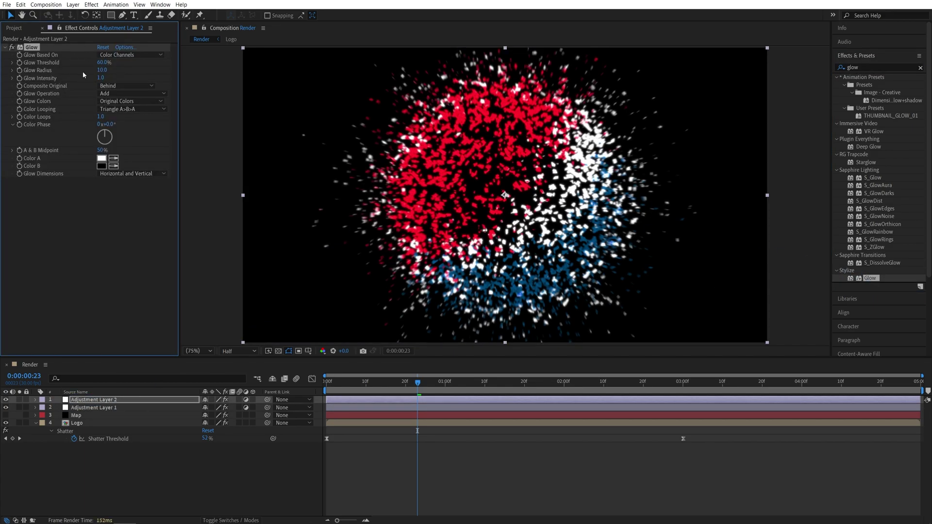
key("ctrl+d")
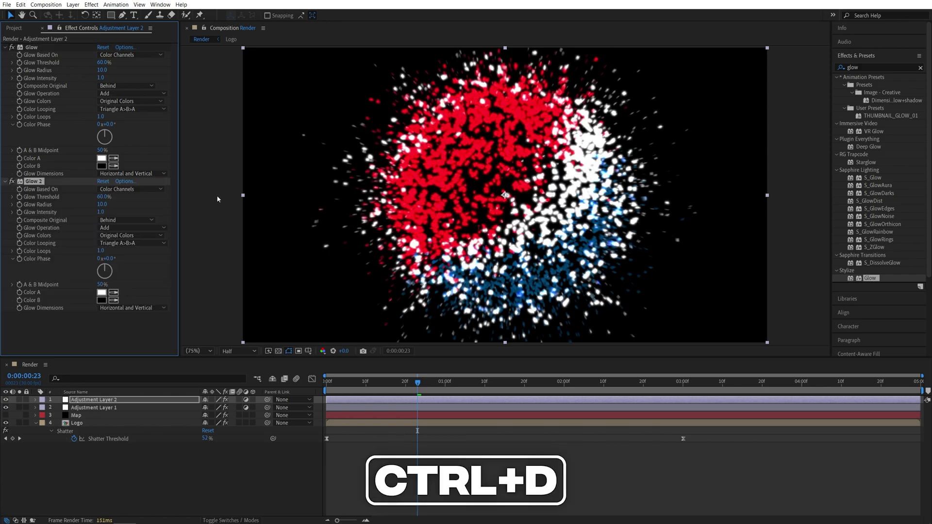
left_click(104, 204)
type("1")
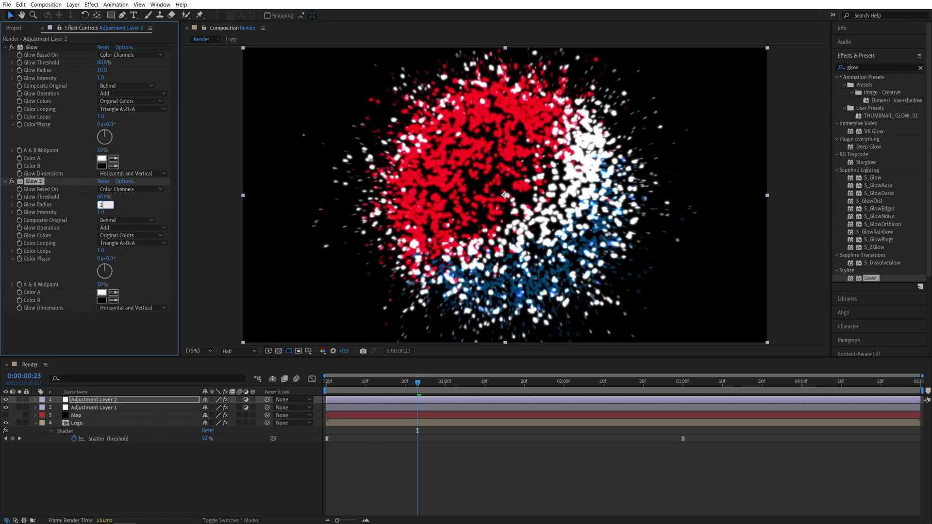
type("00")
key("Return")
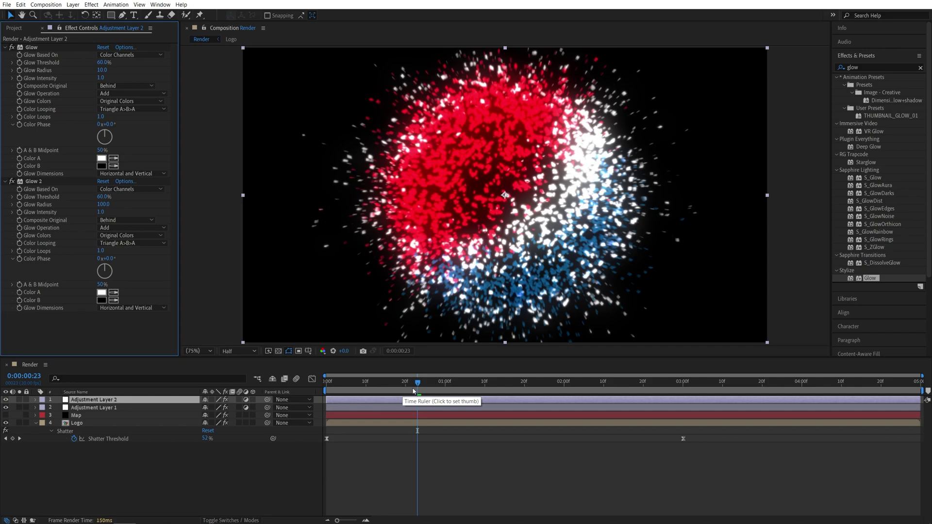
Step: Preview the glowing shatter from frame 0, then step back to frame 15
left_click_drag(418, 383, 323, 390)
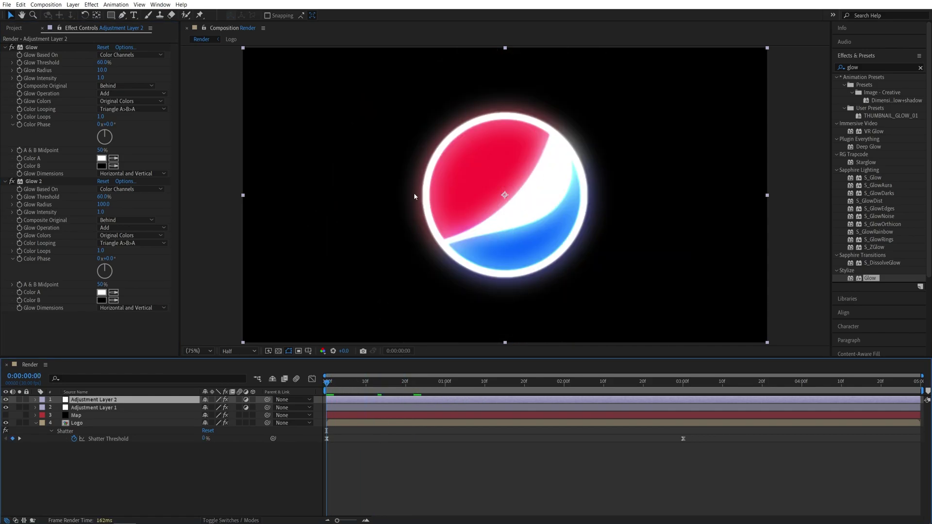
key("space")
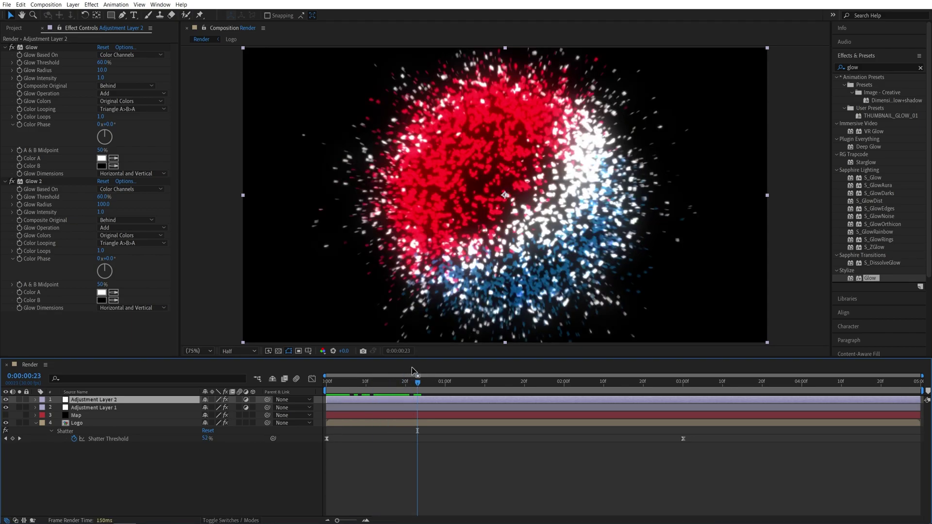
left_click_drag(418, 386, 408, 389)
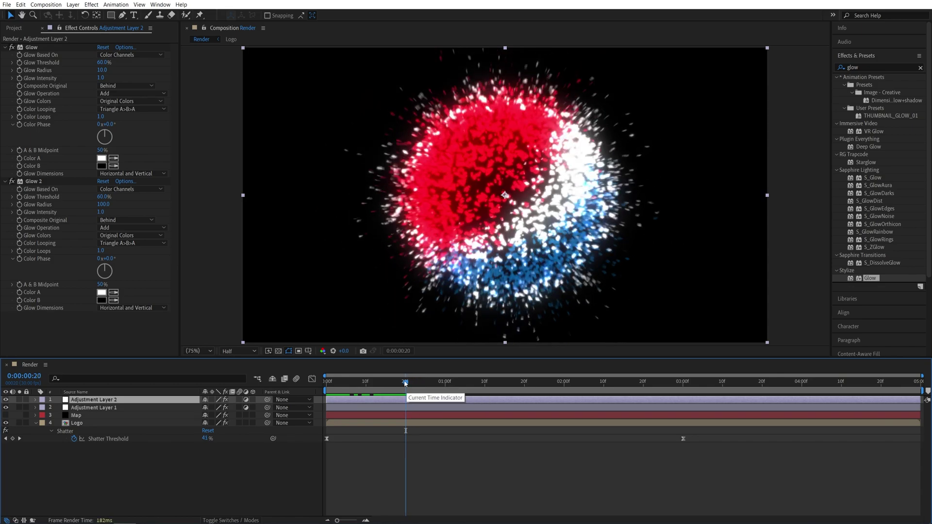
left_click_drag(408, 387, 391, 385)
key("Page_Up")
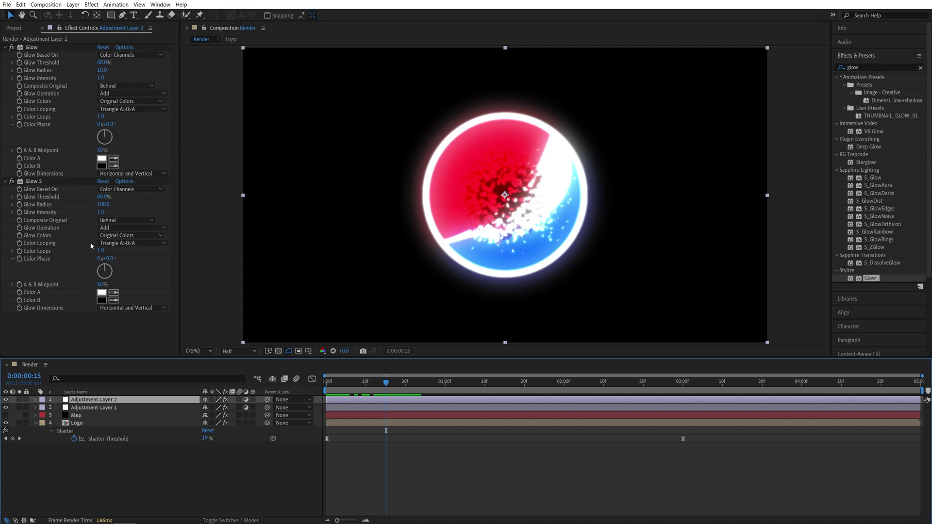
Step: Keyframe Adjustment Layer 2's opacity from 0% at frame 15 to 100% at frame 25, then preview
key("t")
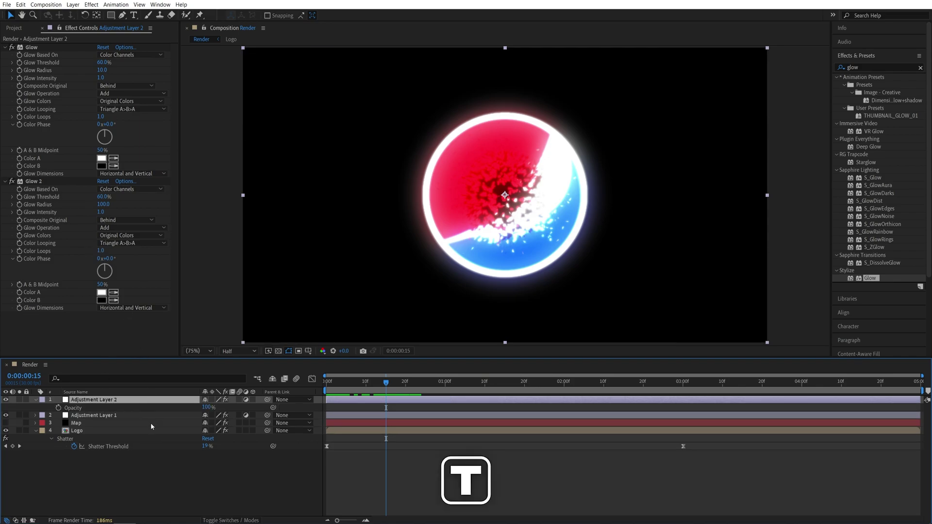
left_click(58, 407)
left_click_drag(207, 408, 113, 399)
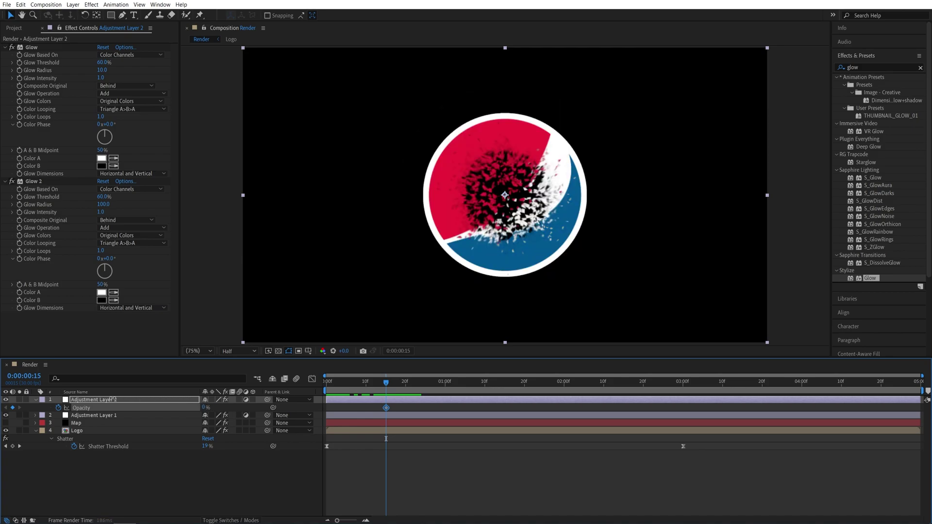
left_click_drag(390, 384, 426, 383)
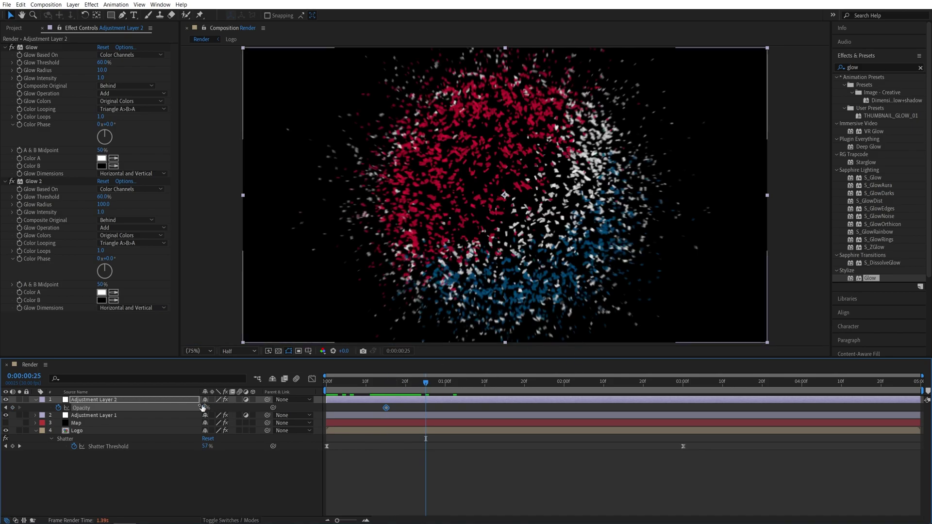
left_click_drag(205, 408, 251, 408)
left_click(503, 444)
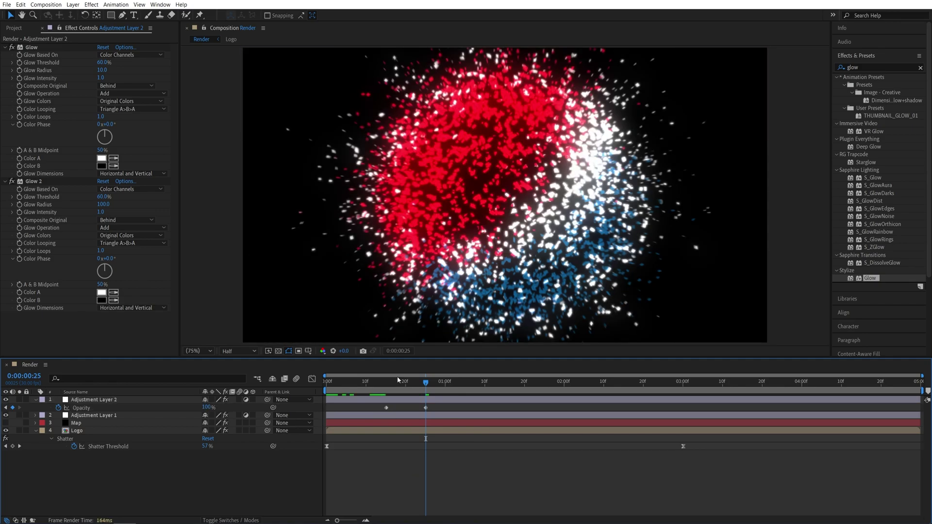
left_click_drag(426, 384, 403, 387)
key("space")
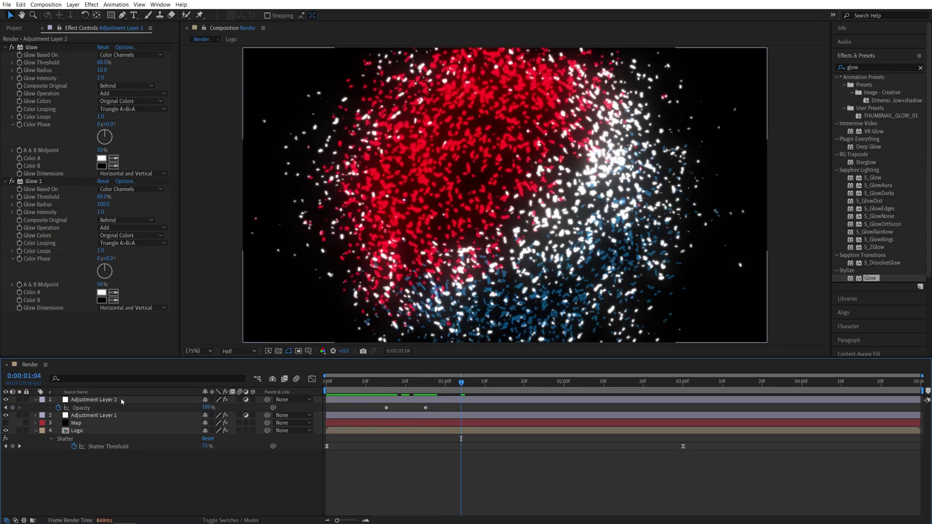
Step: Apply Camera Lens Blur to Adjustment Layer 2 with a Blur Radius of 6
left_click(103, 401)
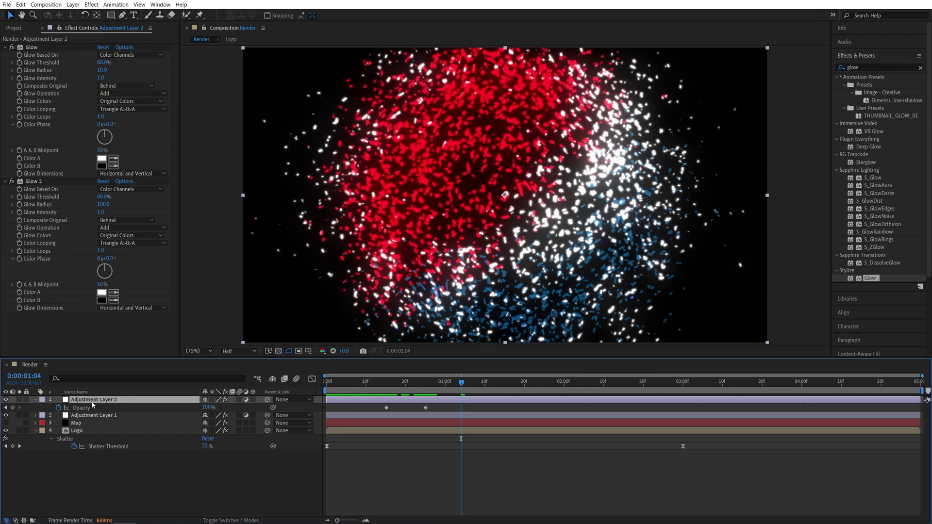
double_click(871, 70)
type("camera le")
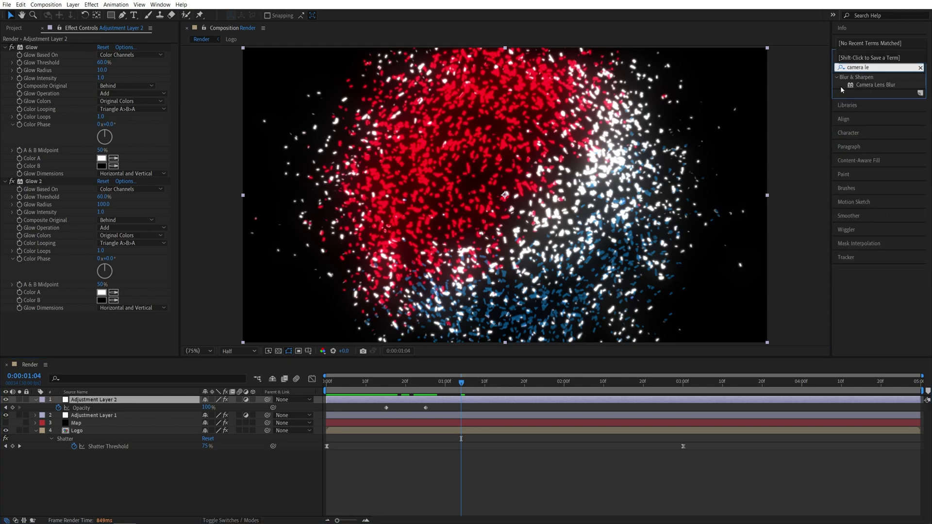
left_click_drag(869, 85, 118, 402)
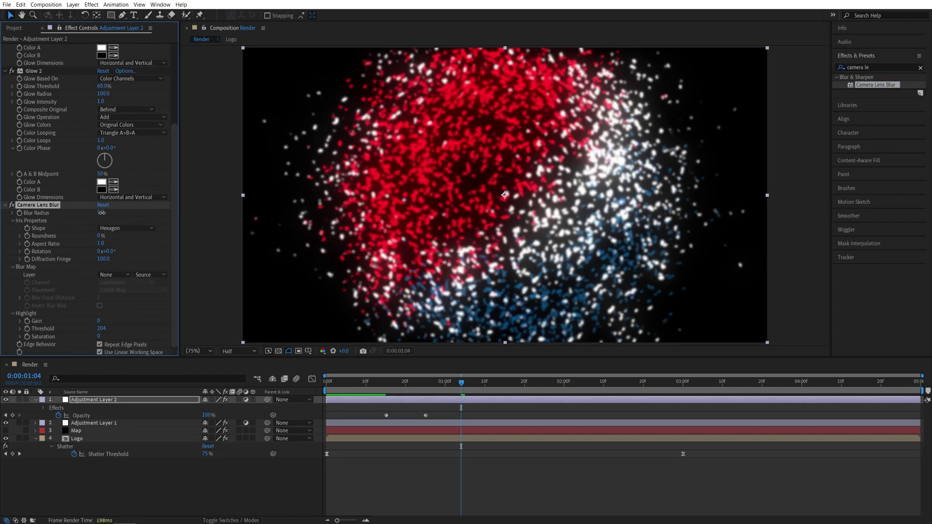
left_click(101, 213)
type("6")
key("Return")
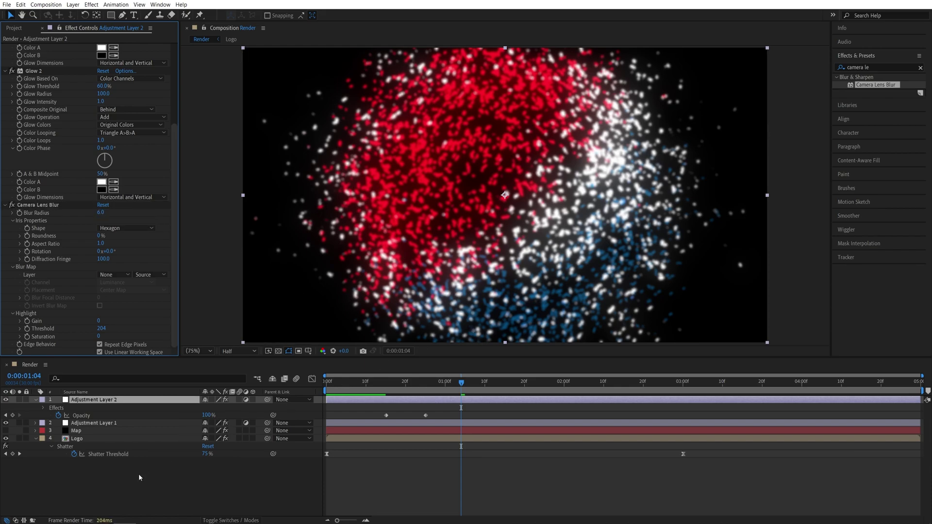
Step: Set the blur map to layer 3. Map, source Effects & Masks, with Invert Blur Map on
left_click(122, 275)
left_click(112, 314)
left_click(150, 274)
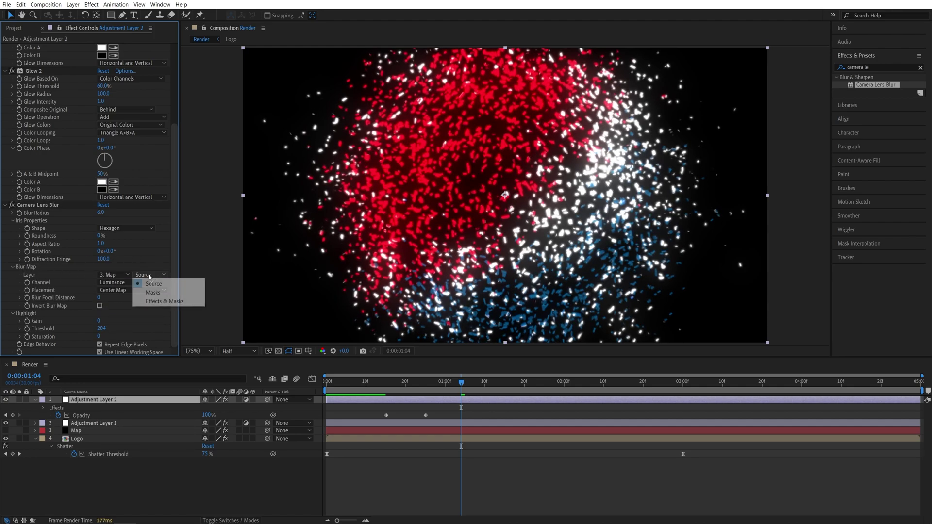
left_click(178, 302)
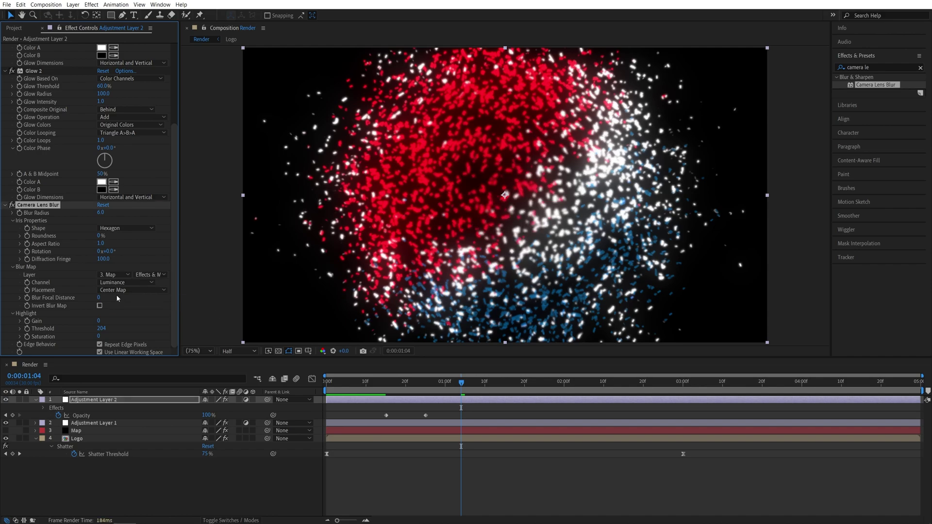
left_click(138, 304)
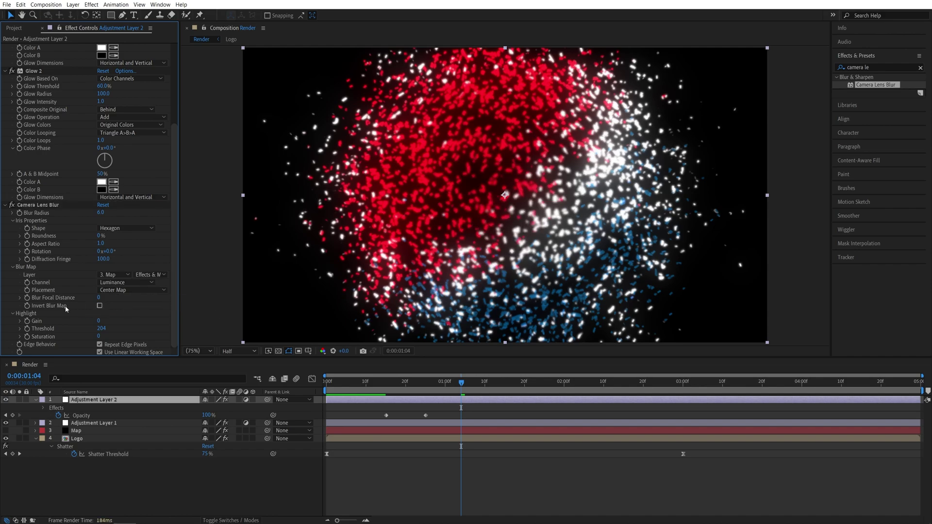
left_click(99, 306)
left_click(235, 487)
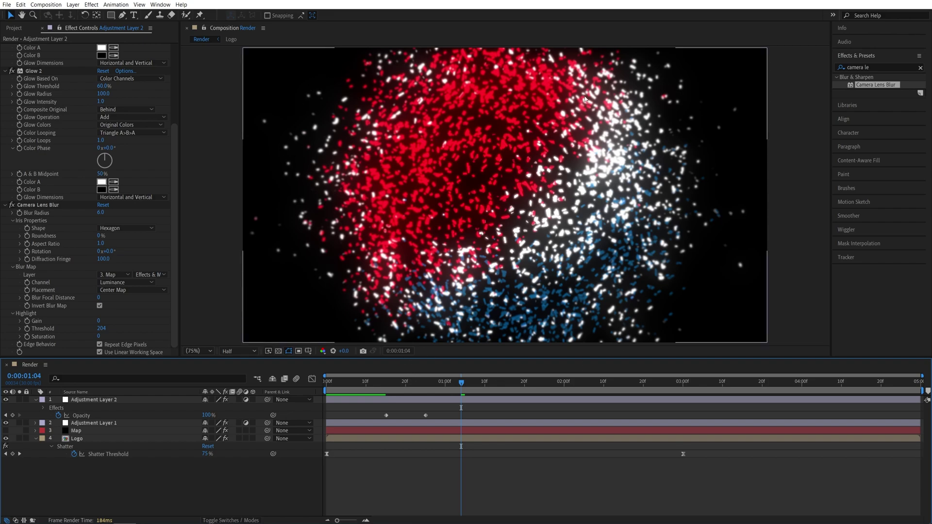
left_click_drag(462, 386, 545, 383)
key("space")
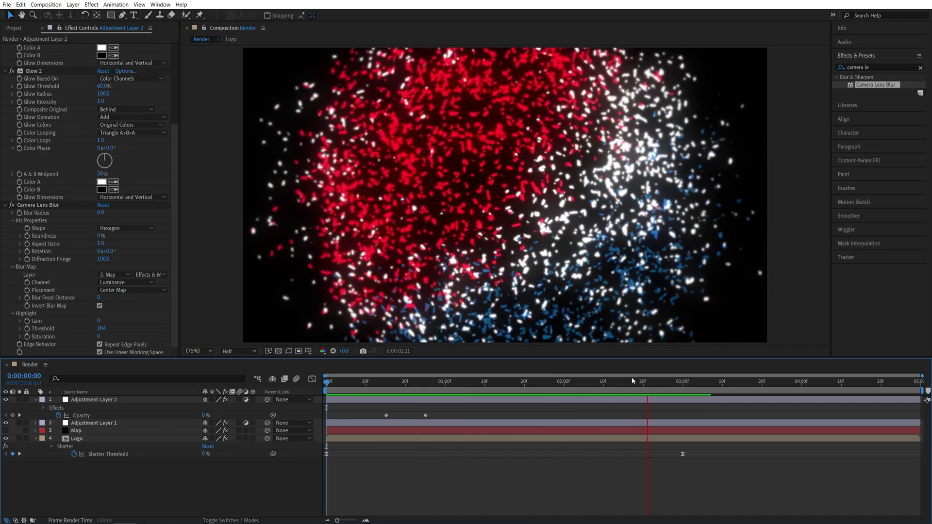
left_click(678, 384)
left_click_drag(679, 383, 683, 384)
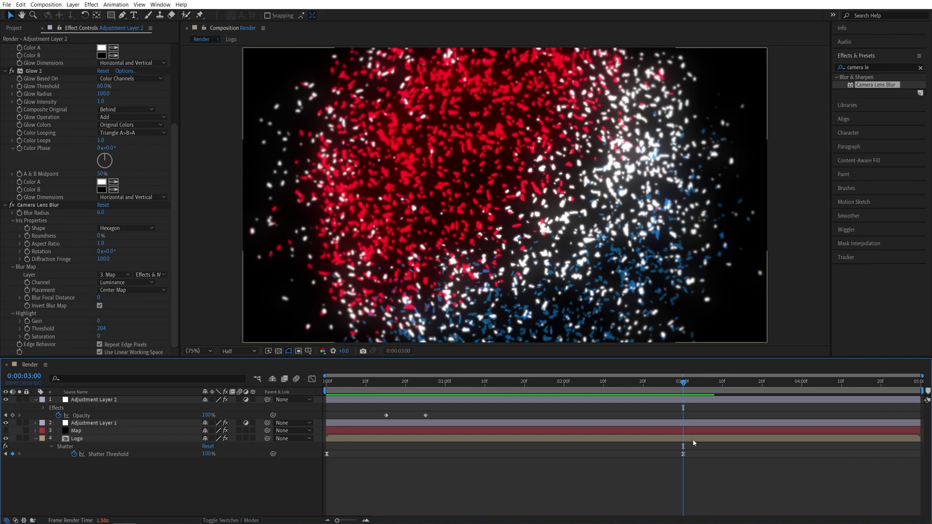
Step: Keyframe the Logo layer's opacity from 100% at 3:00 down to 0% at 4:00
left_click(123, 438)
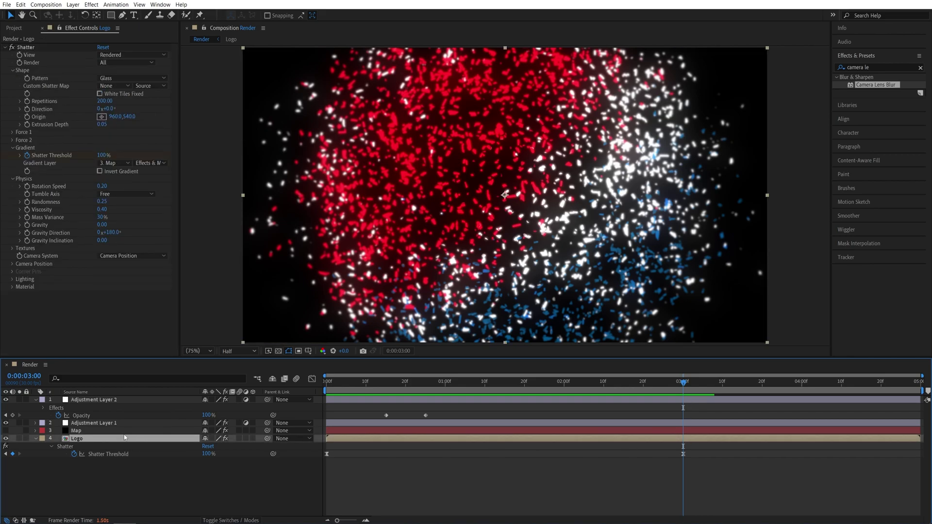
key("t")
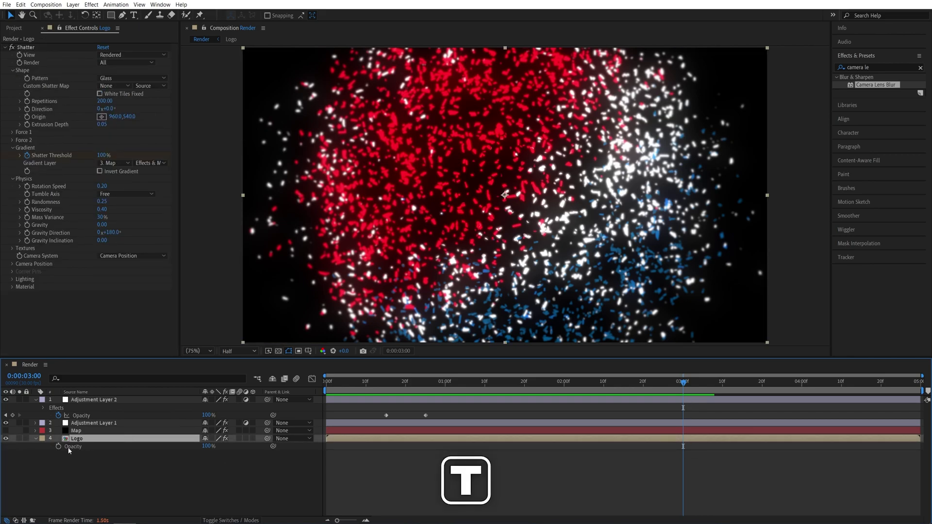
left_click(58, 447)
left_click_drag(683, 383, 802, 393)
left_click_drag(208, 446, 96, 450)
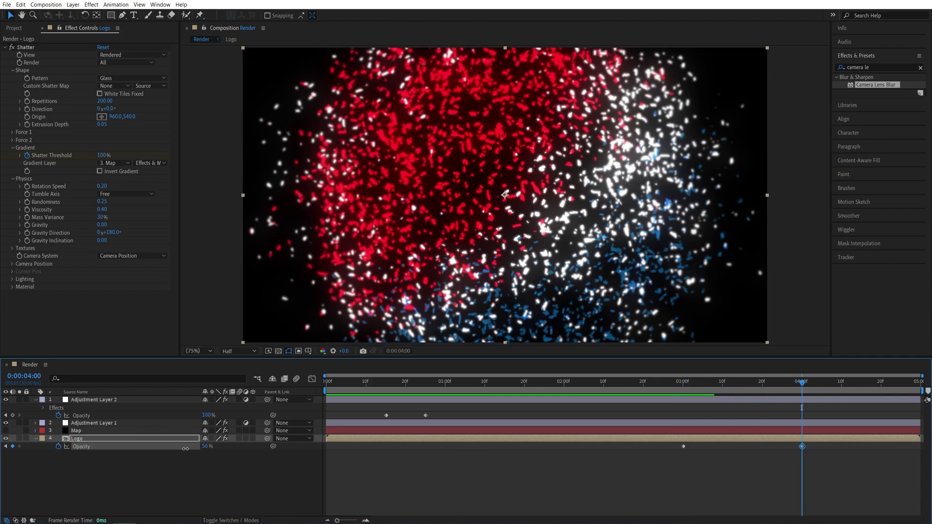
left_click(460, 486)
mouse_move(613, 383)
left_mouse_down()
mouse_move(760, 388)
mouse_move(629, 389)
left_mouse_up()
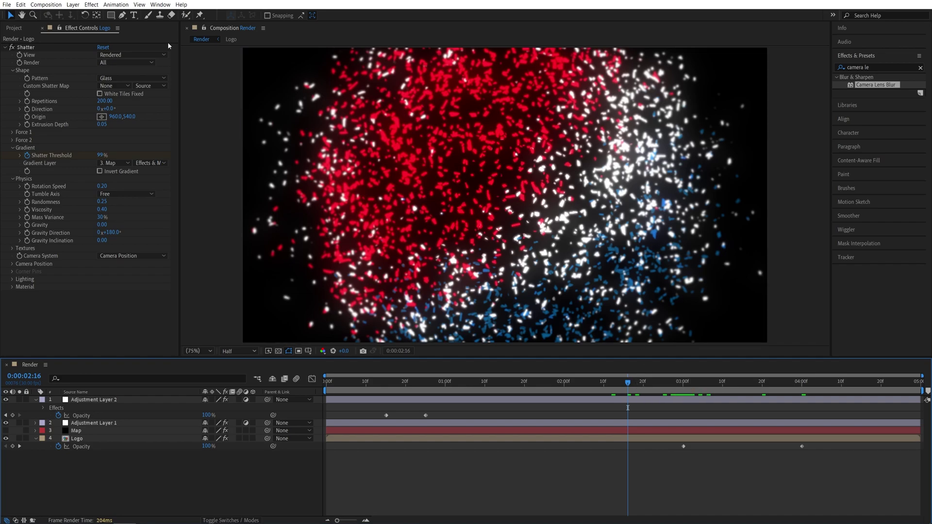
Step: Create a solid named BG and move it to the bottom of the layer stack
left_click(73, 4)
mouse_move(83, 14)
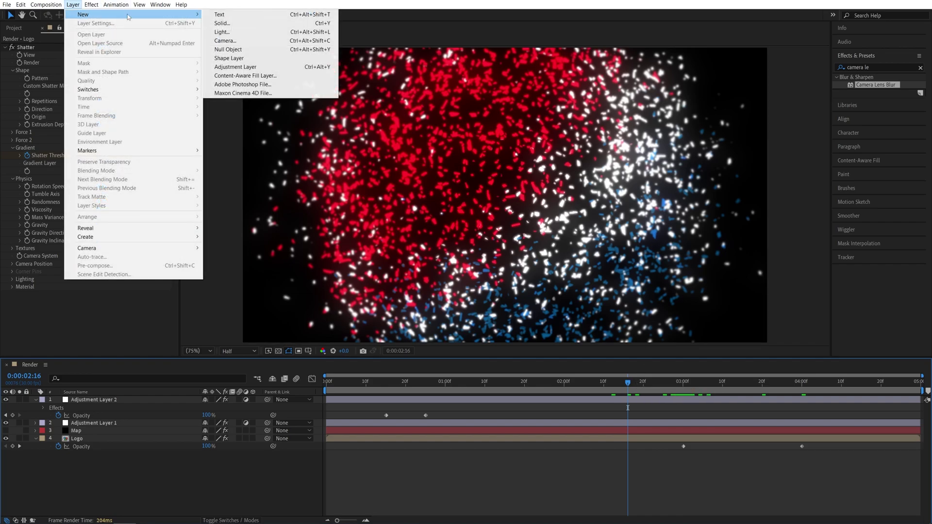
left_click(223, 24)
type("BG")
left_click(376, 315)
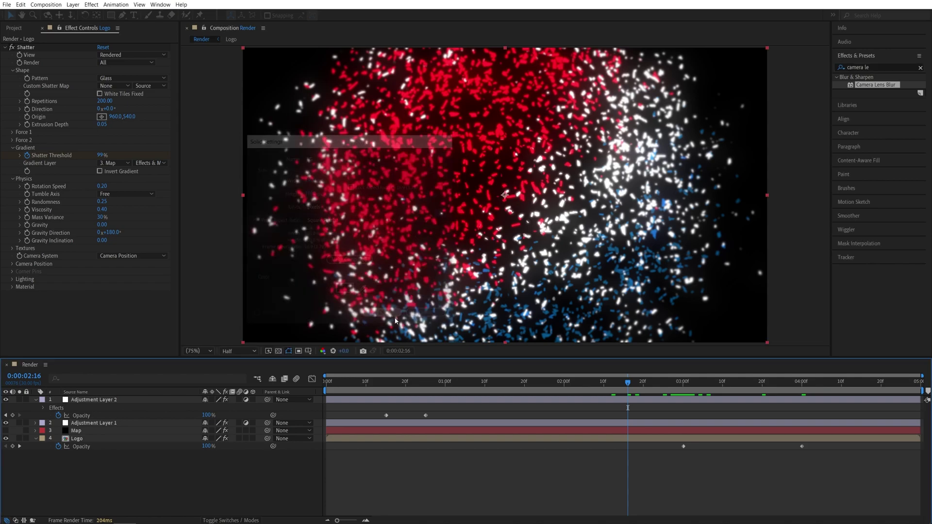
left_click_drag(78, 399, 82, 491)
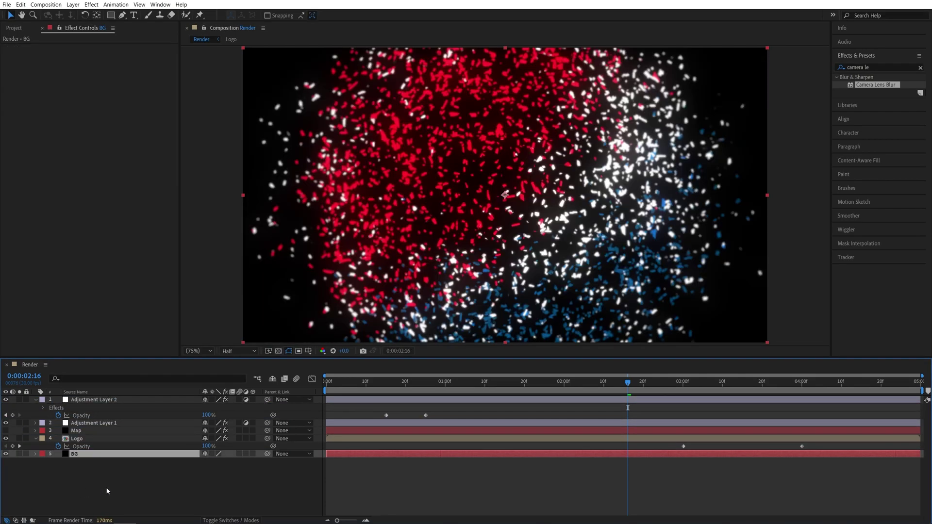
Step: Apply Fill to the BG layer with a very dark navy blue colour
key("ctrl+5")
type("fill")
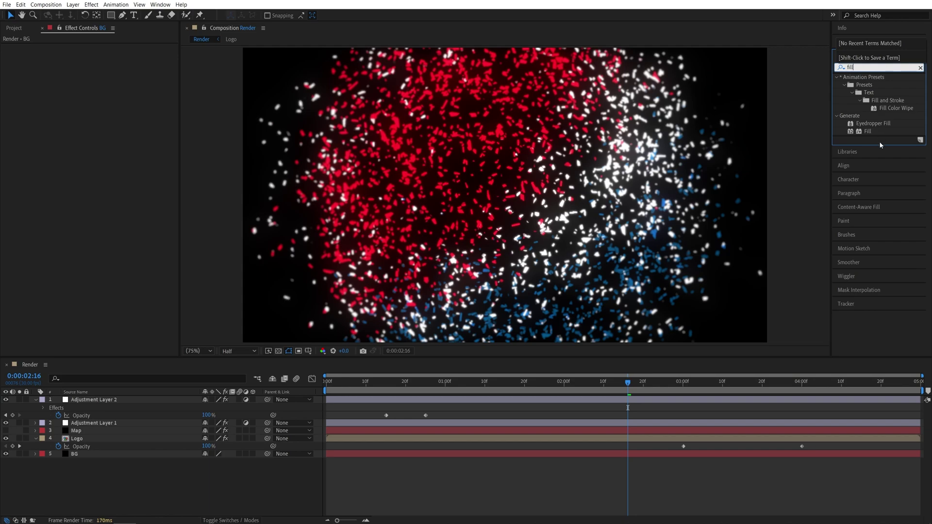
left_click_drag(868, 131, 80, 457)
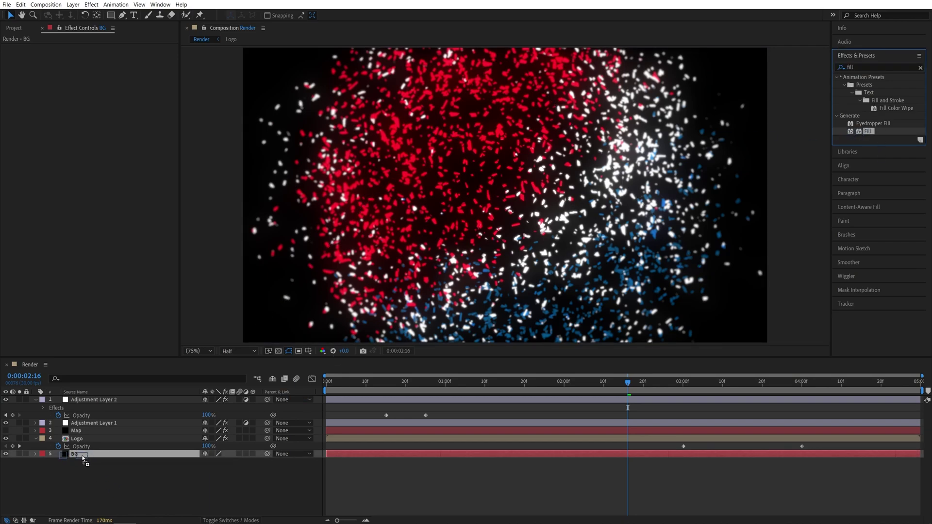
left_click(102, 71)
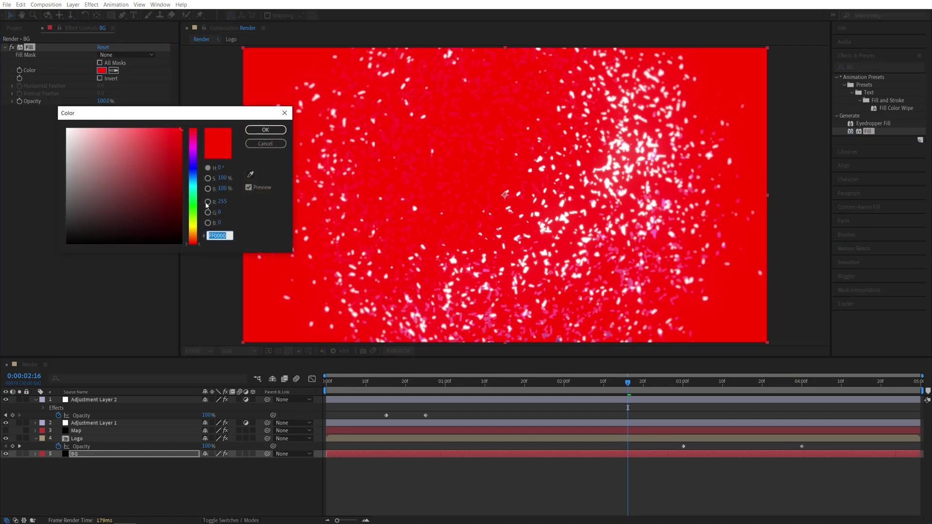
left_click(220, 201)
type("0")
key("Return")
left_click(219, 223)
type("255")
key("Return")
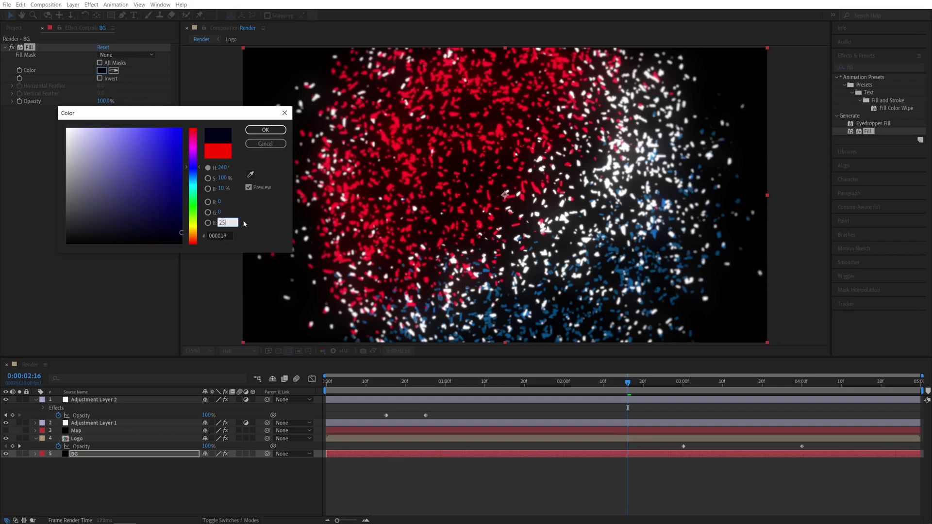
left_click_drag(179, 219, 242, 234)
left_click(272, 134)
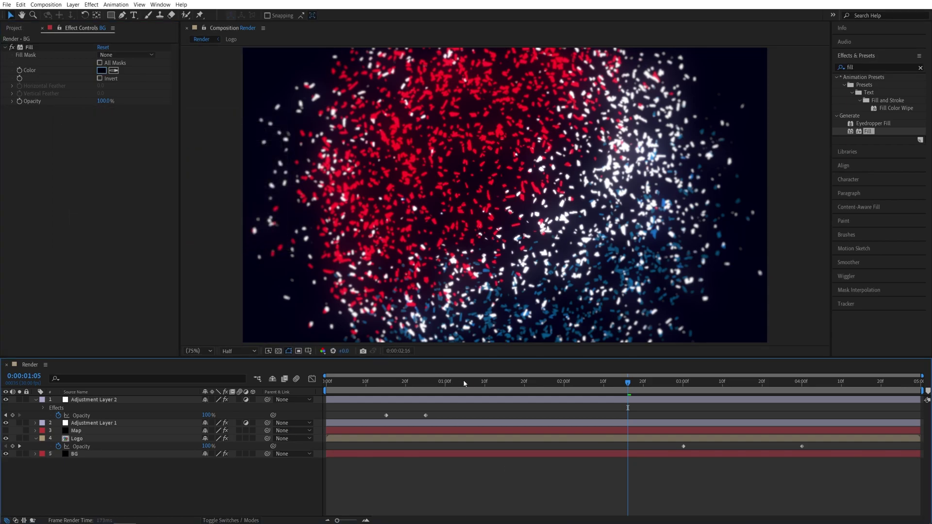
Step: Preview the animation from the start, then open the Logo precomp
key("Home")
key("space")
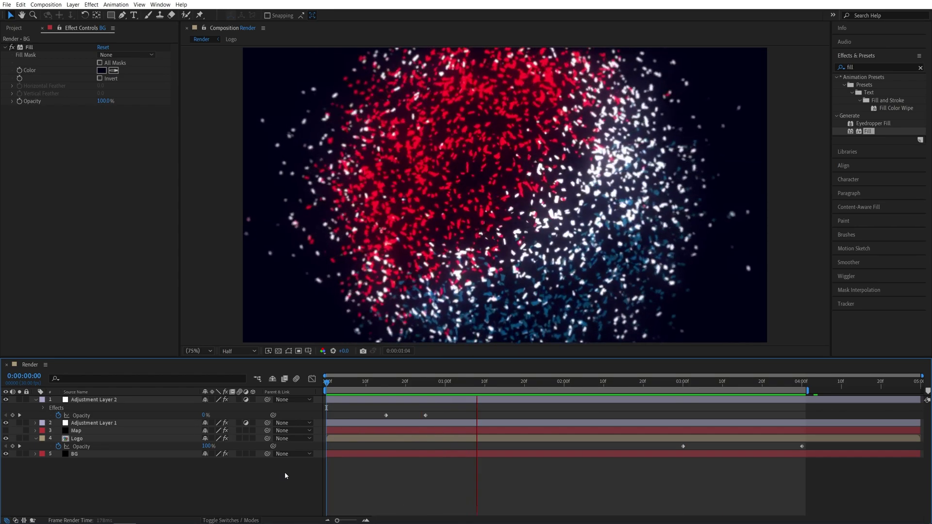
key("space")
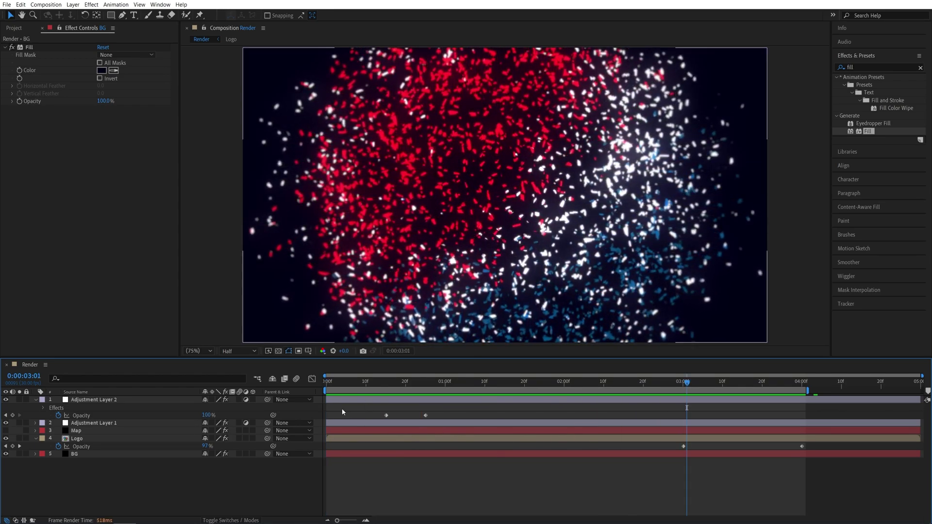
double_click(342, 439)
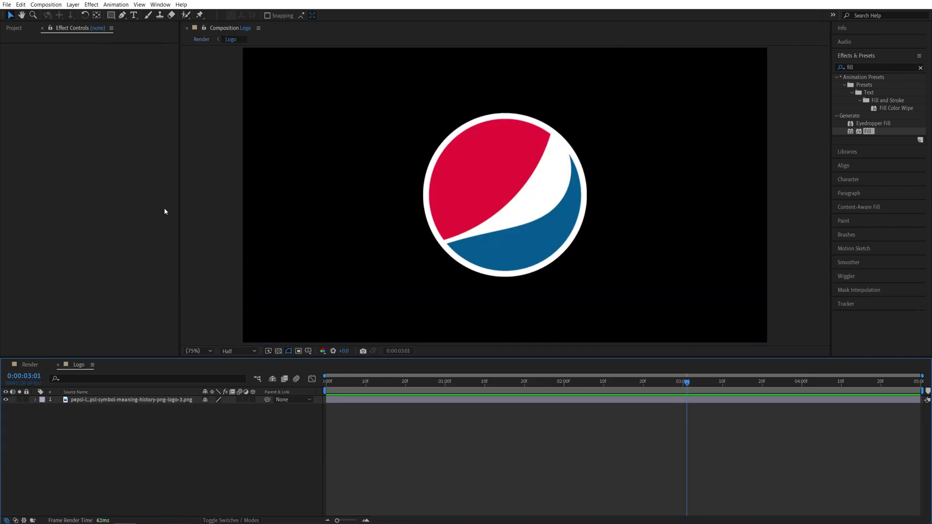
Step: Add Instagram_logo_2016.svg.png from TUT > Logos to the Logo comp, scale it down, and hide the Pepsi layer
left_click(18, 28)
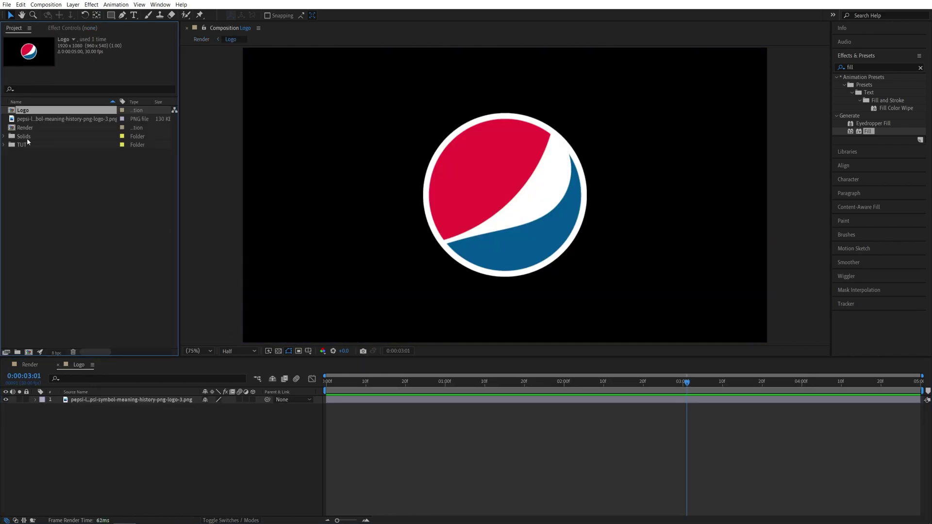
left_click(4, 145)
left_click(13, 154)
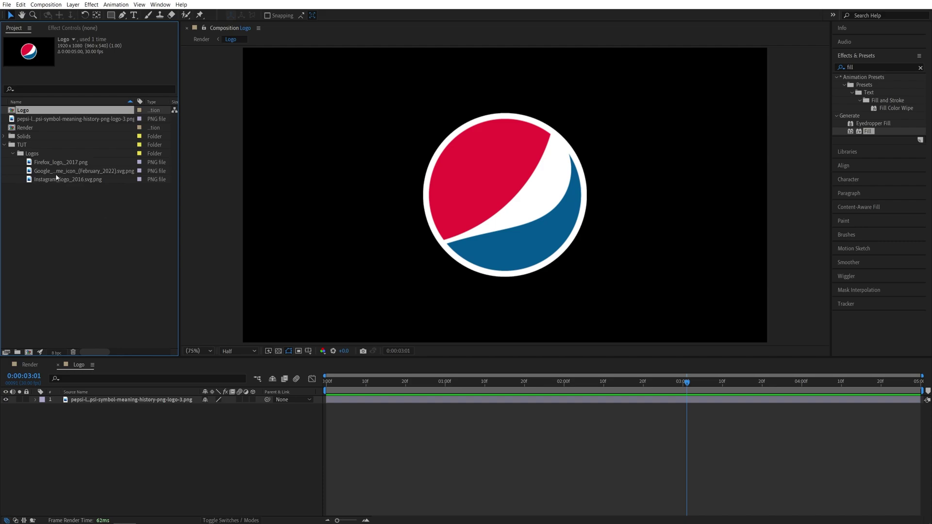
left_click_drag(68, 179, 71, 450)
left_click_drag(611, 92, 578, 110)
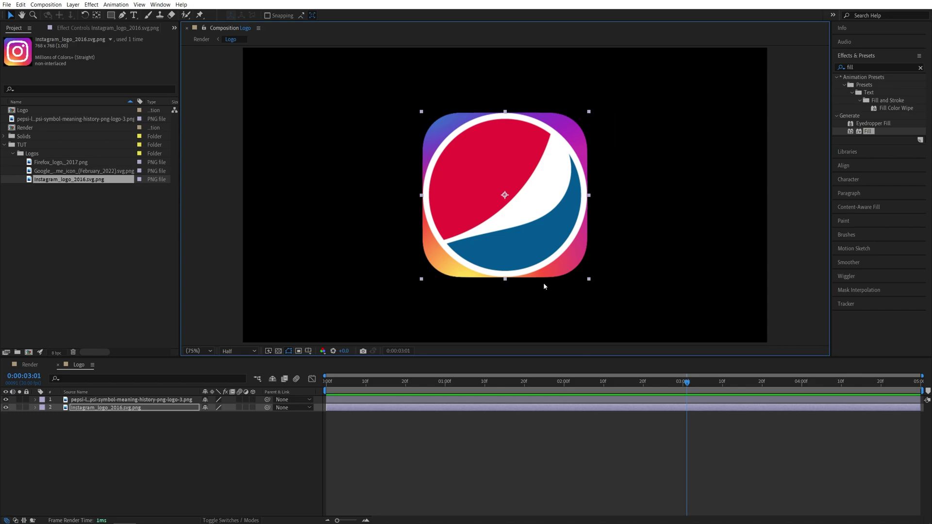
left_click(6, 400)
left_click(185, 443)
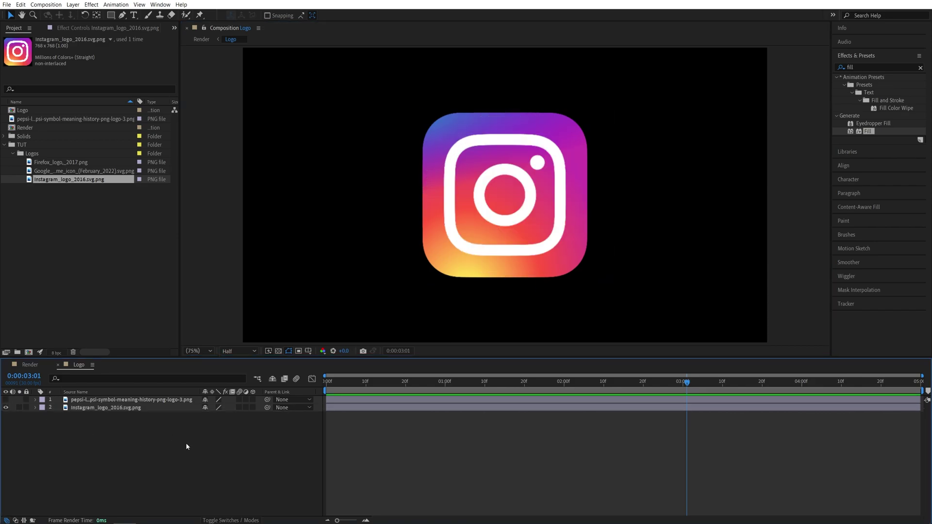
Step: Switch to the Render comp and preview the Instagram logo shattering from the first frame
left_click(28, 365)
left_click_drag(687, 382, 317, 393)
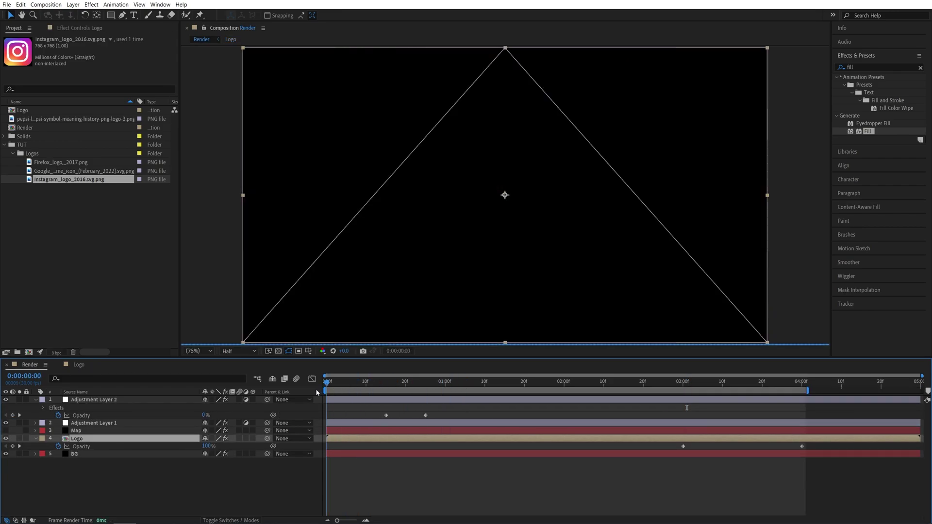
key("space")
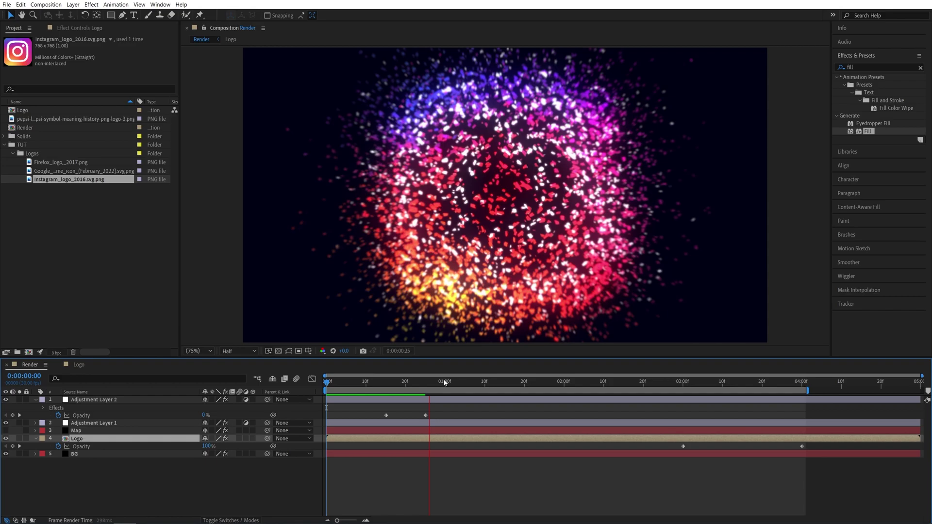
left_click(302, 489)
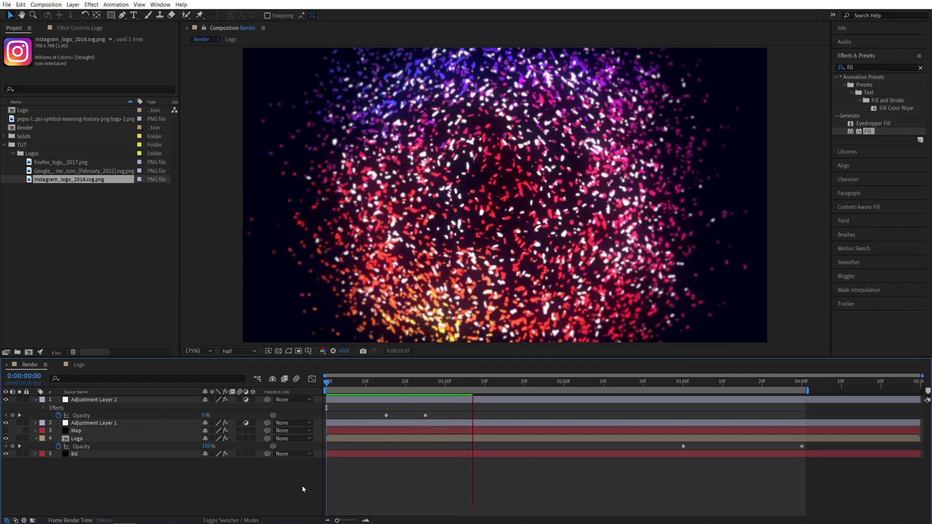